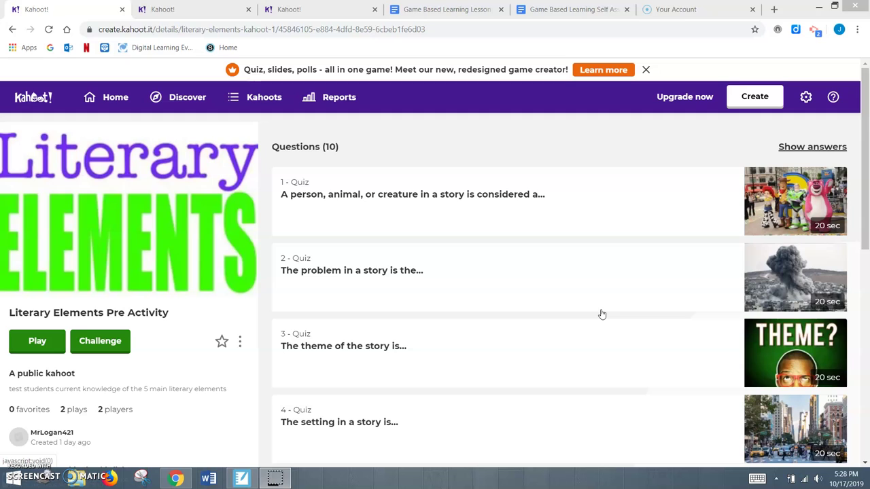
pyautogui.click(452, 286)
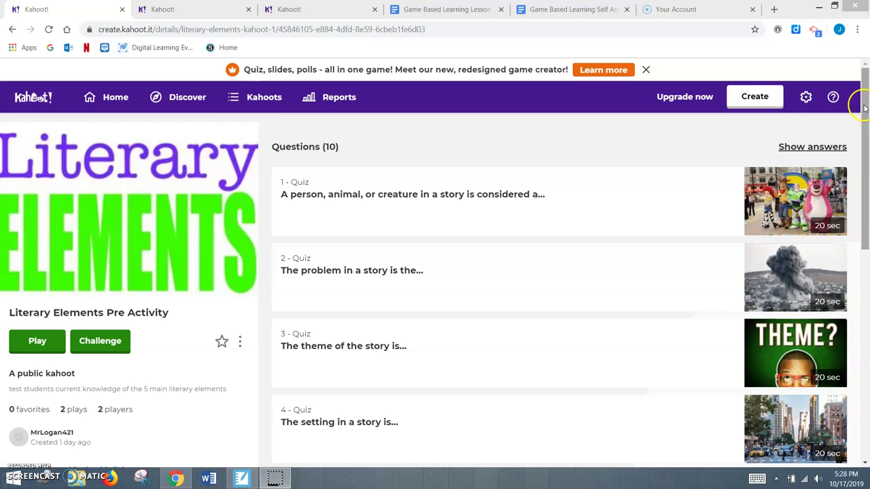
pyautogui.moveTo(864, 106); pyautogui.dragTo(861, 129)
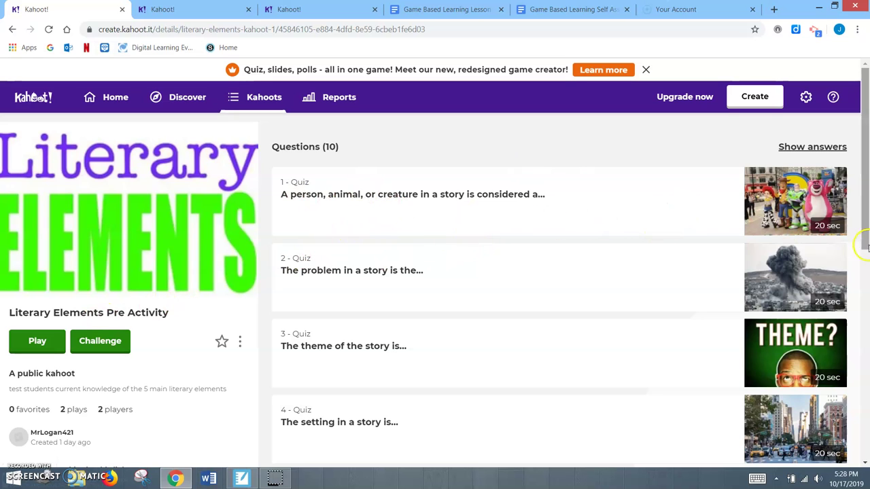
pyautogui.moveTo(864, 217)
pyautogui.mouseDown()
pyautogui.moveTo(865, 387)
pyautogui.moveTo(867, 204)
pyautogui.mouseUp()
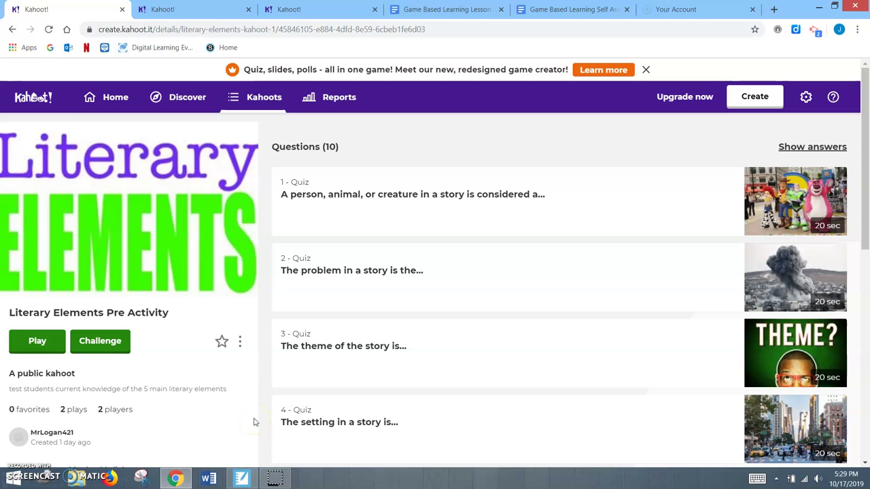
# Switch to SMART Notebook and look over the literary elements definition-matching page and the list of pages
pyautogui.click(244, 482)
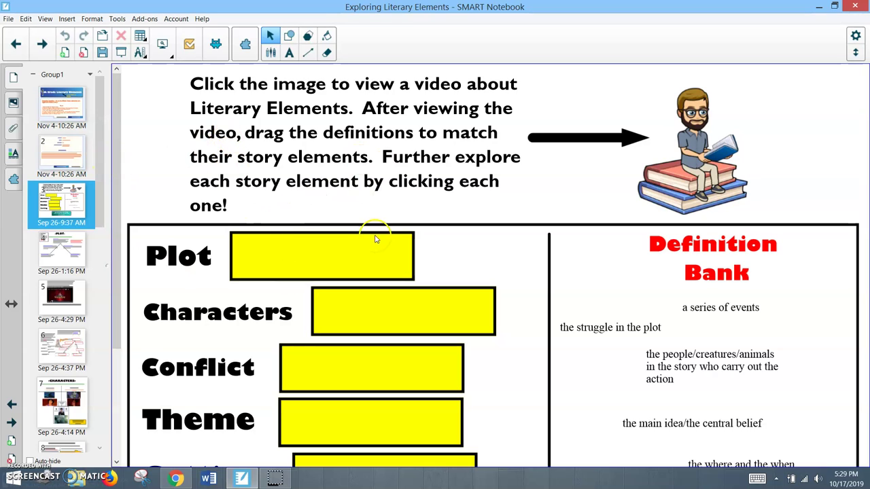
pyautogui.scroll(-1, 360, 235)
pyautogui.scroll(2, 196, 235)
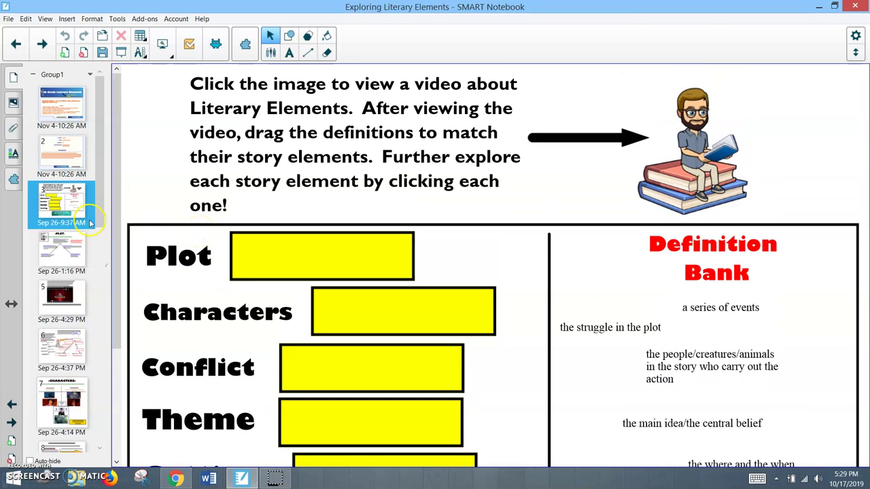
pyautogui.click(172, 249)
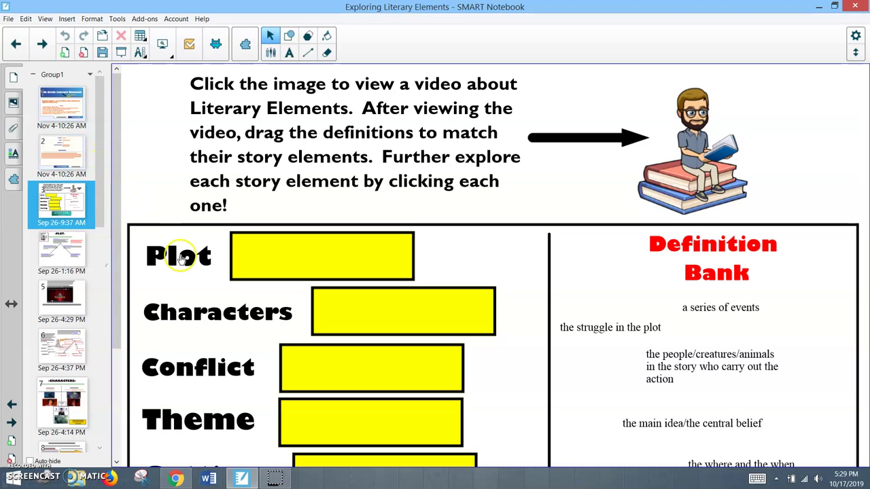
pyautogui.click(198, 291)
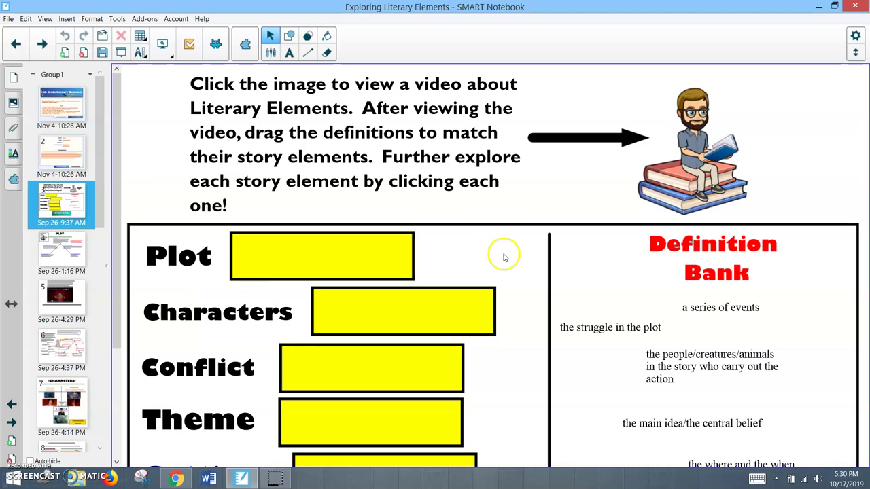
pyautogui.moveTo(98, 182)
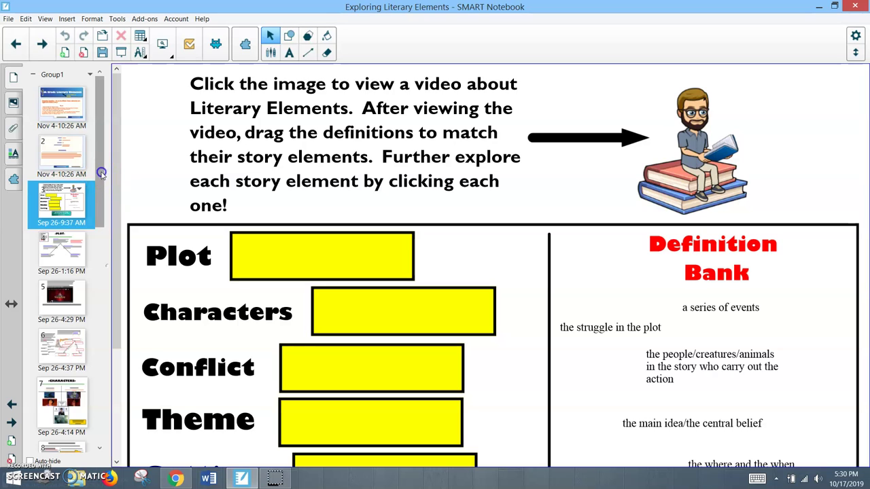
pyautogui.scroll(-1, 73, 238)
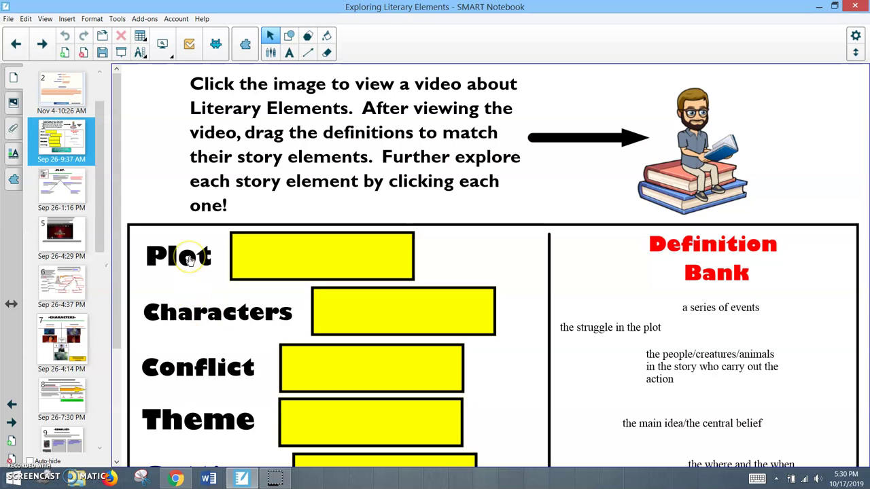
# View the Plot page, and return to the definition-matching page to examine its lower part
pyautogui.click(78, 175)
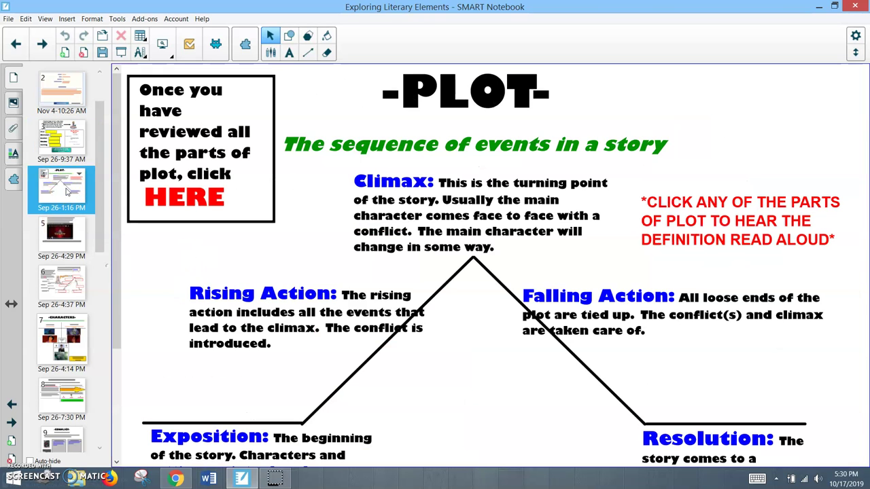
pyautogui.click(67, 134)
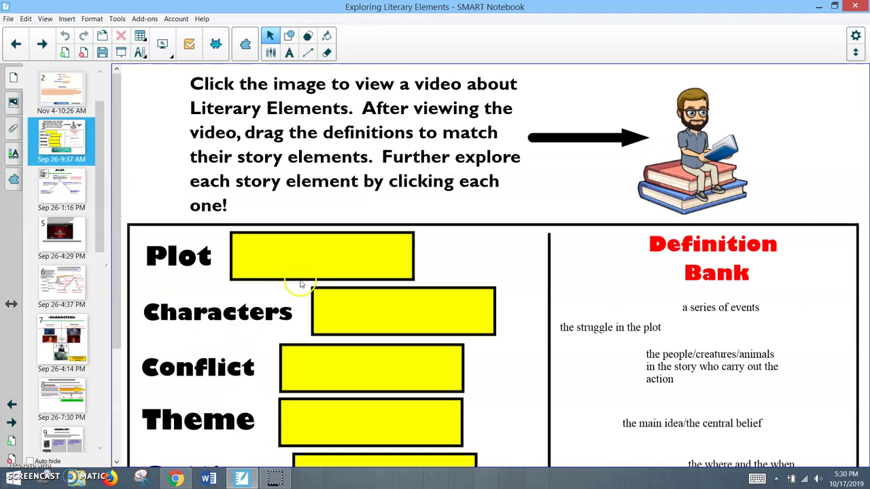
pyautogui.moveTo(117, 193); pyautogui.dragTo(116, 291)
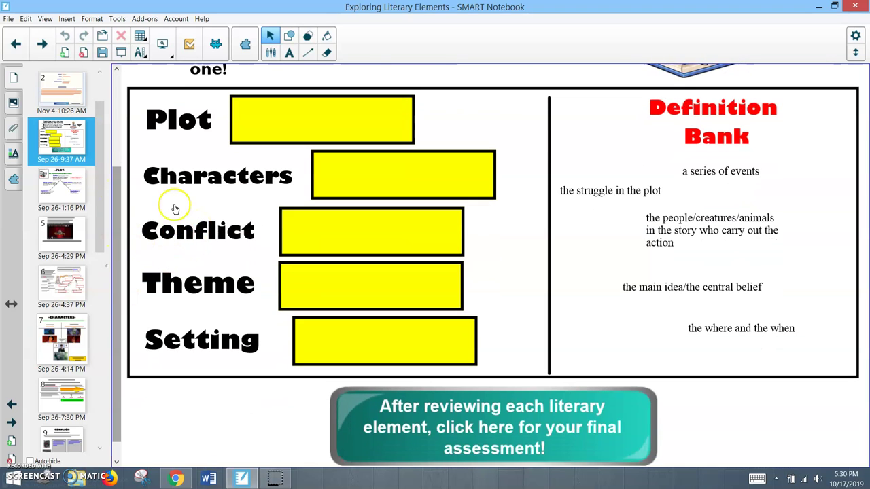
pyautogui.click(70, 248)
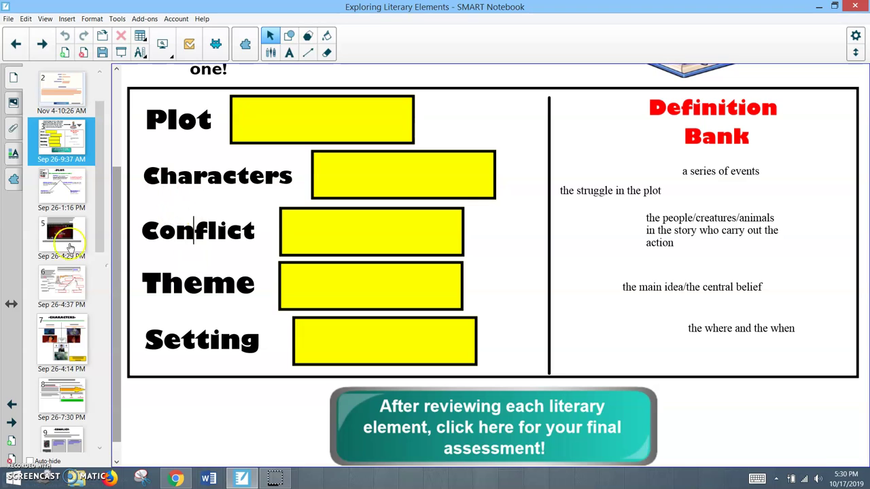
pyautogui.click(138, 308)
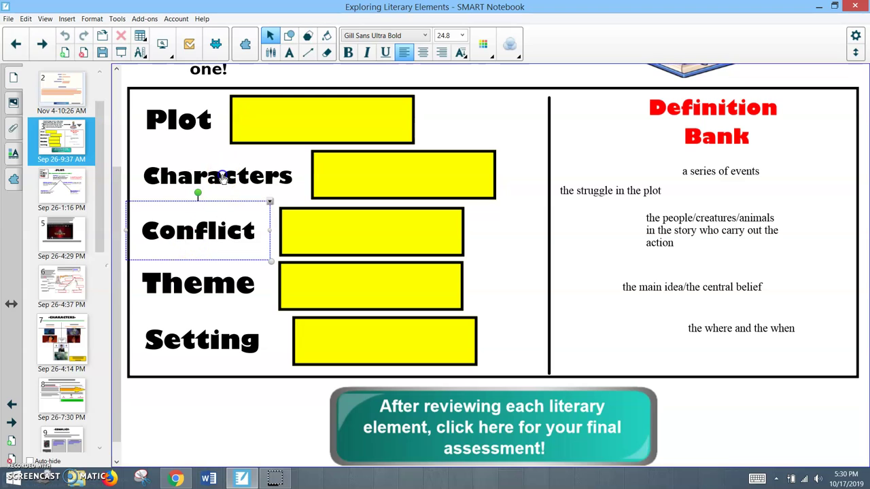
pyautogui.click(223, 177)
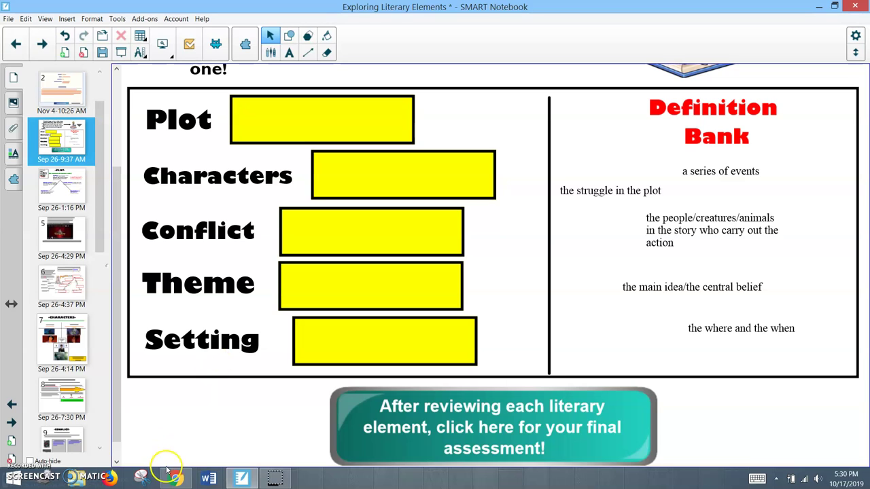
# Switch to Chrome and look over the questions of the Literary Elements Post Activity kahoot
pyautogui.moveTo(172, 479)
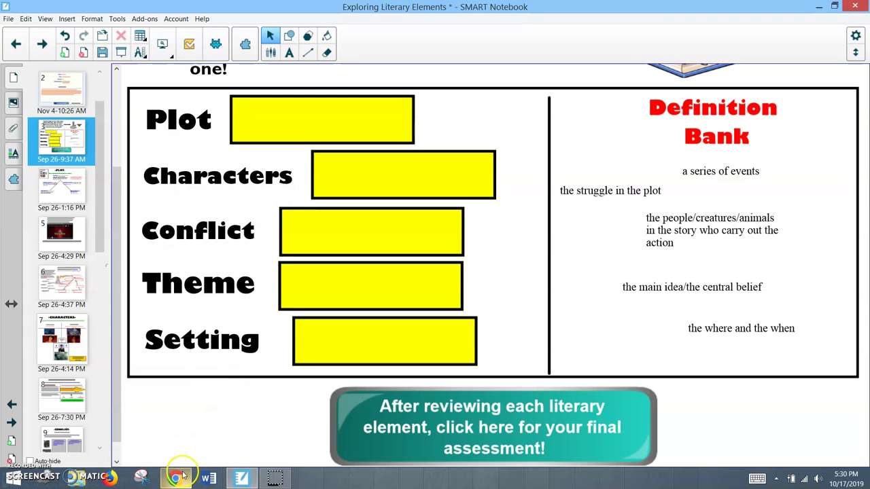
pyautogui.click(179, 479)
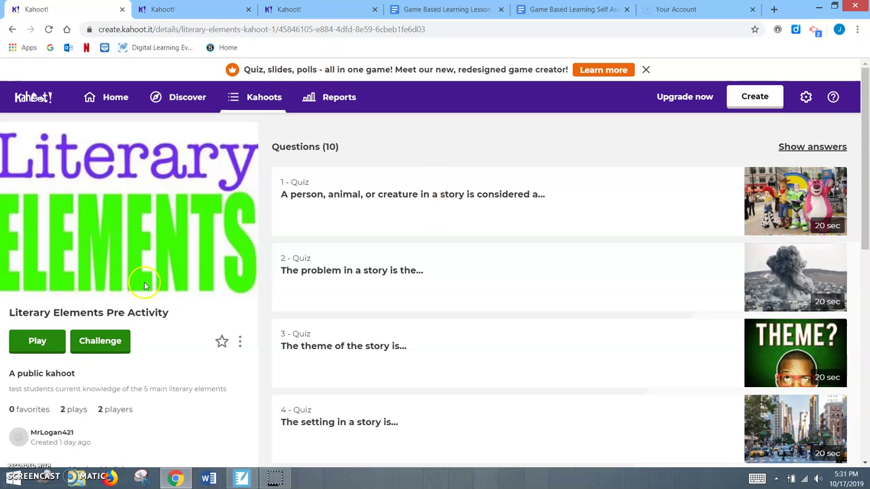
pyautogui.click(169, 10)
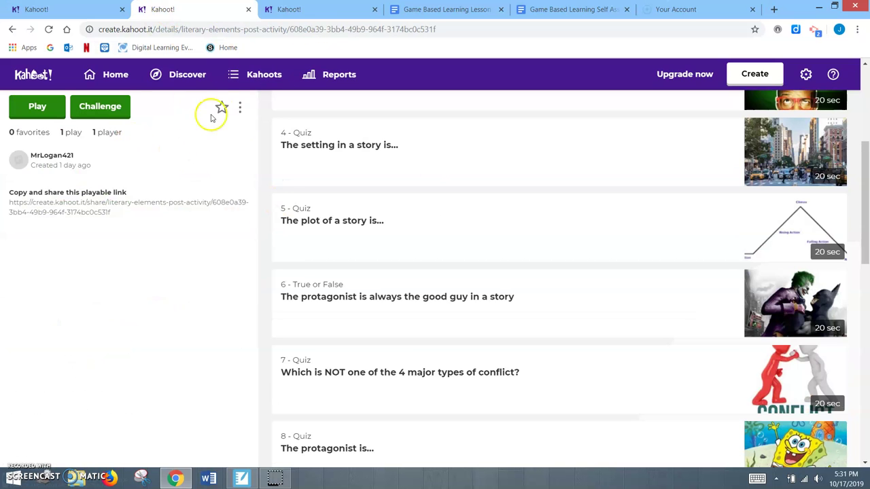
pyautogui.scroll(4, 200, 165)
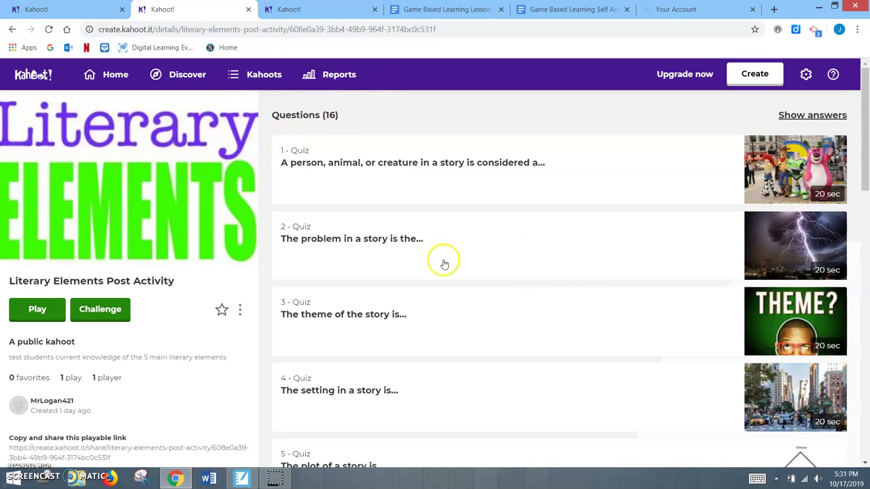
# In the Literary Elements Post Activity game preview, turn on randomized order of questions and randomized order of answers
pyautogui.click(321, 11)
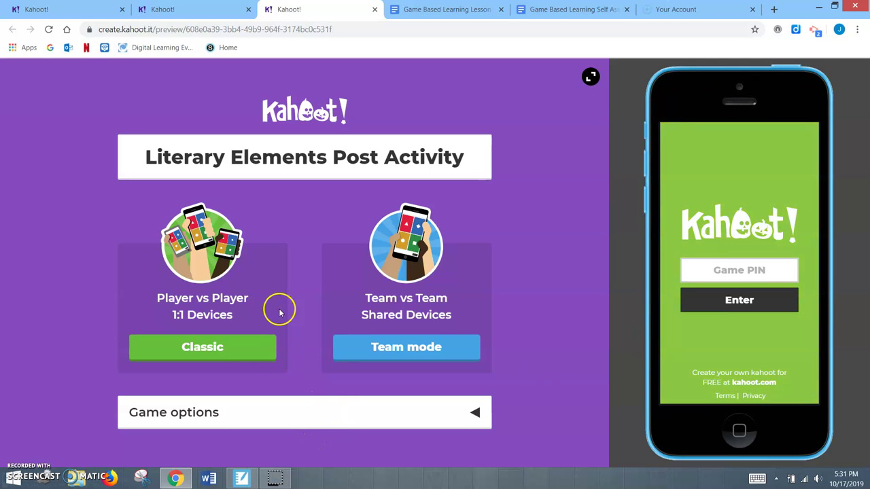
pyautogui.click(213, 361)
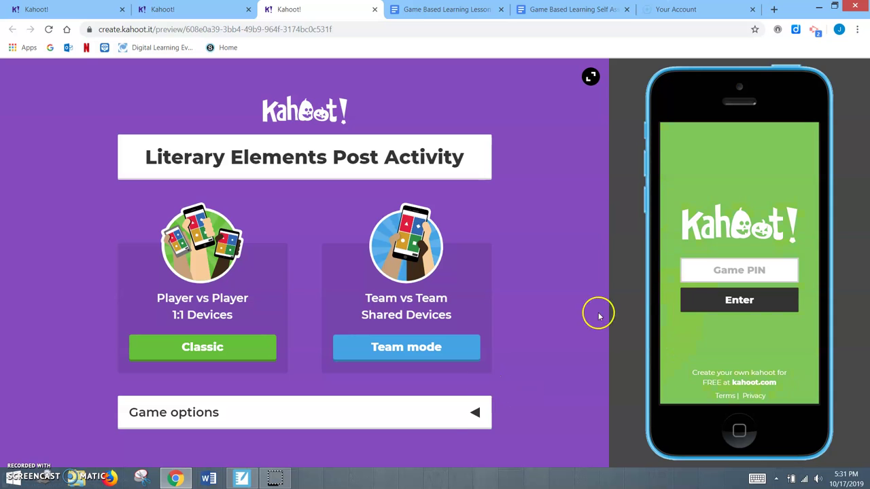
pyautogui.click(466, 415)
pyautogui.scroll(-3, 455, 384)
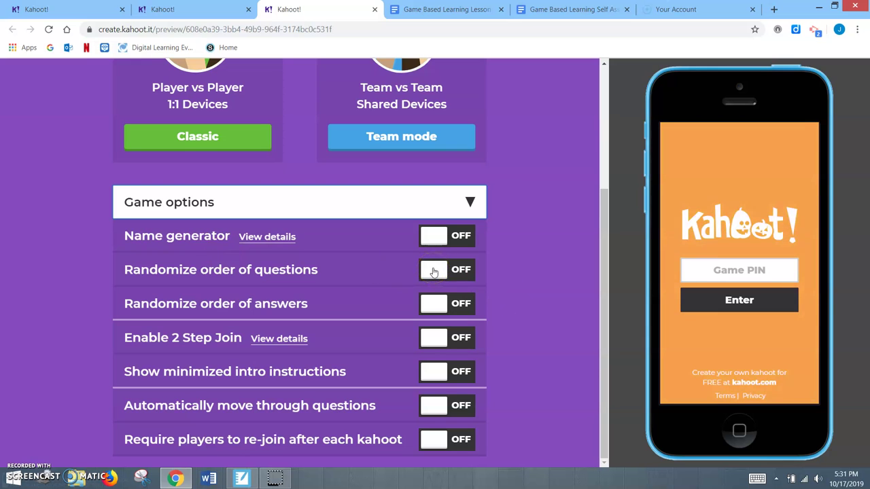
pyautogui.click(434, 272)
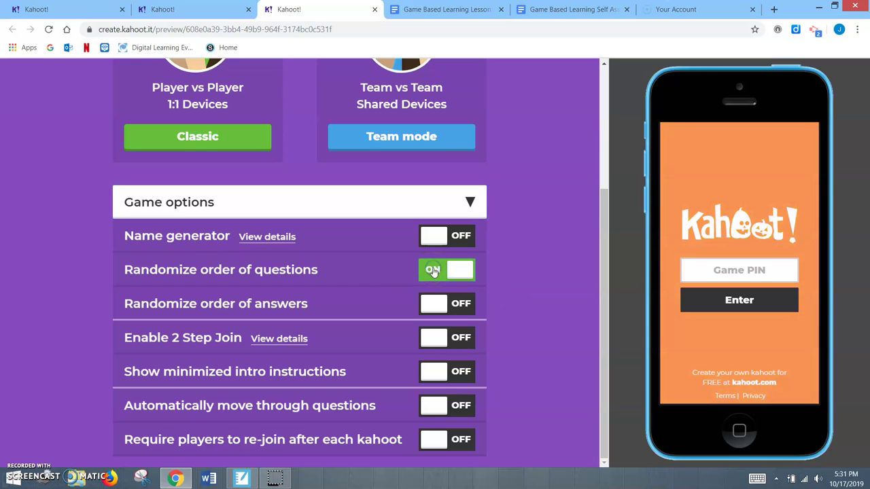
pyautogui.click(438, 313)
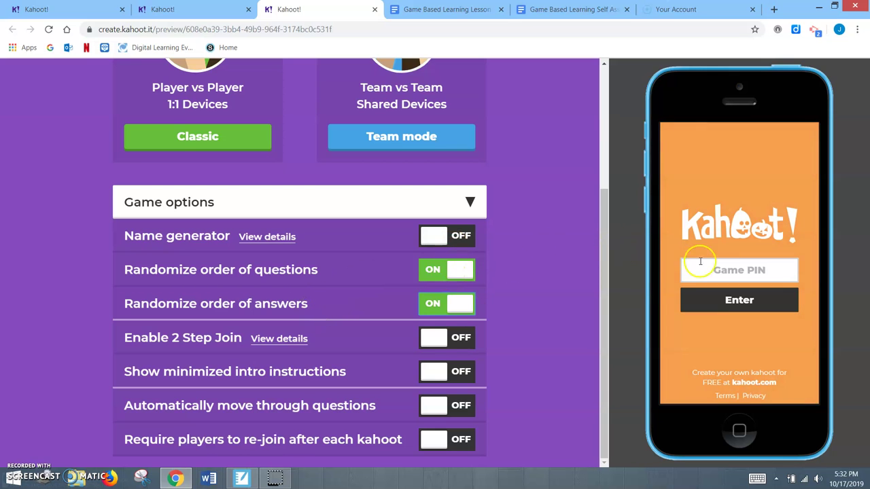
# Launch the Literary Elements Post Activity game in Classic player vs player mode
pyautogui.scroll(2, 565, 244)
pyautogui.scroll(1, 571, 252)
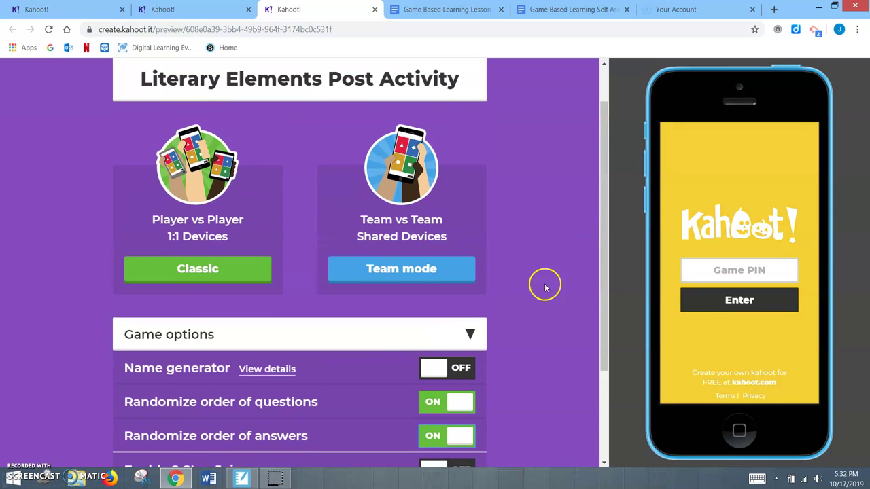
pyautogui.scroll(-1, 442, 349)
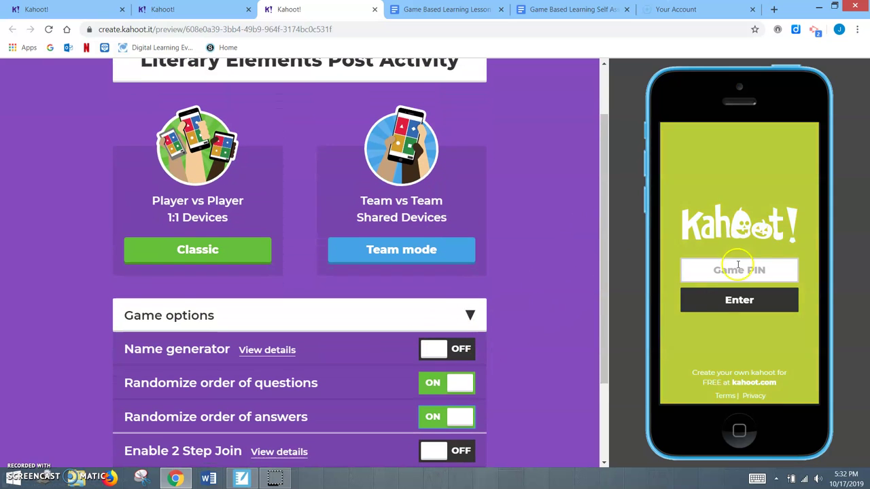
pyautogui.click(208, 264)
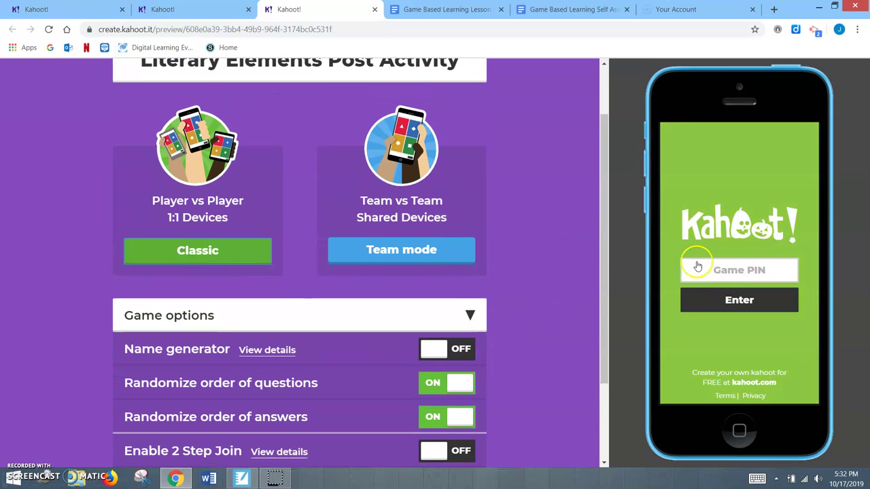
pyautogui.click(382, 262)
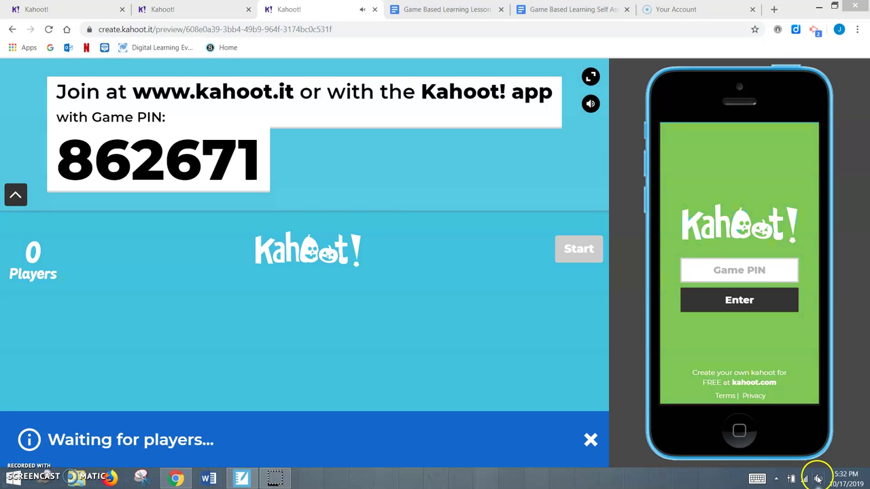
# Turn the computer's system volume down to the minimum
pyautogui.click(819, 478)
pyautogui.click(819, 384)
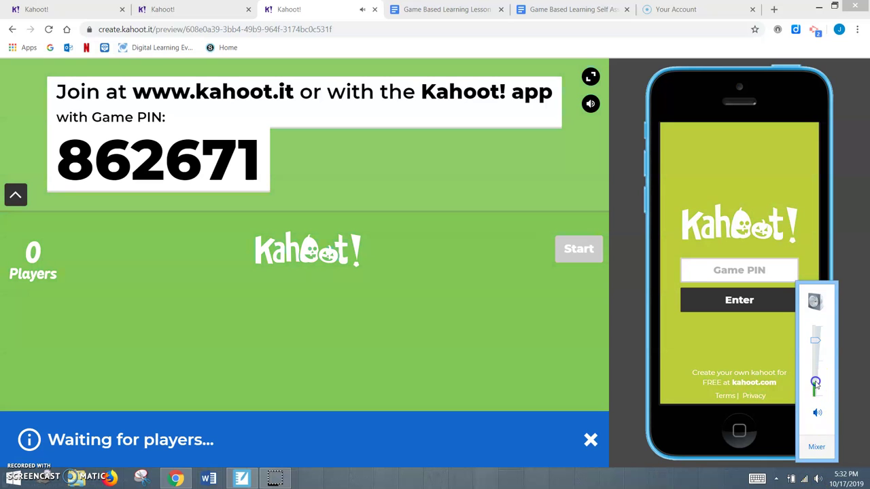
pyautogui.moveTo(815, 385)
pyautogui.mouseDown()
pyautogui.moveTo(814, 337)
pyautogui.moveTo(809, 398)
pyautogui.mouseUp()
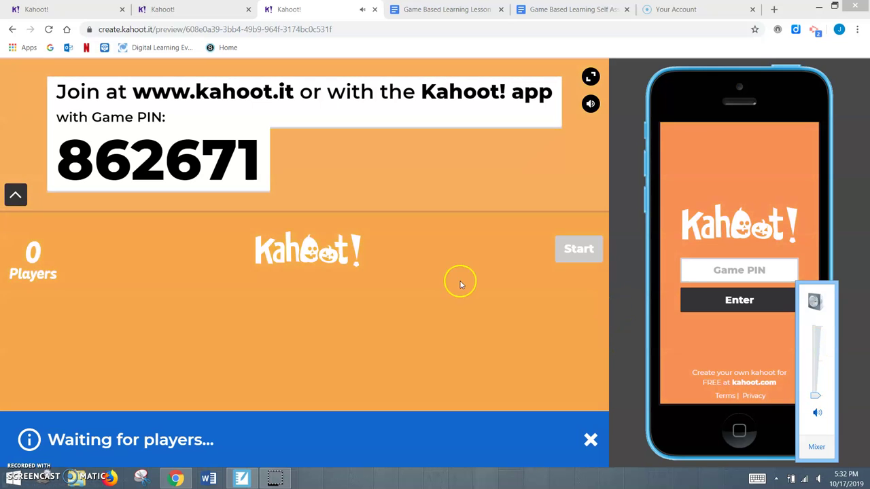
# Join the game on the simulated phone by entering the game PIN and the player's nickname
pyautogui.click(734, 265)
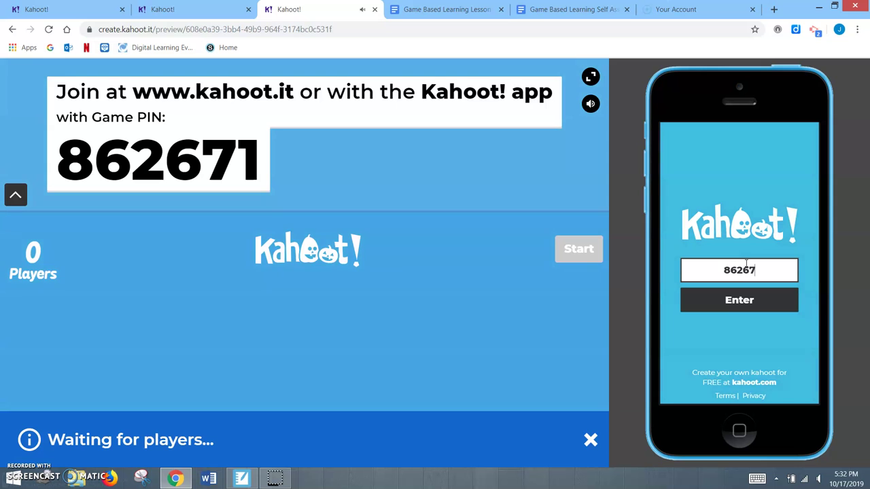
pyautogui.click(741, 299)
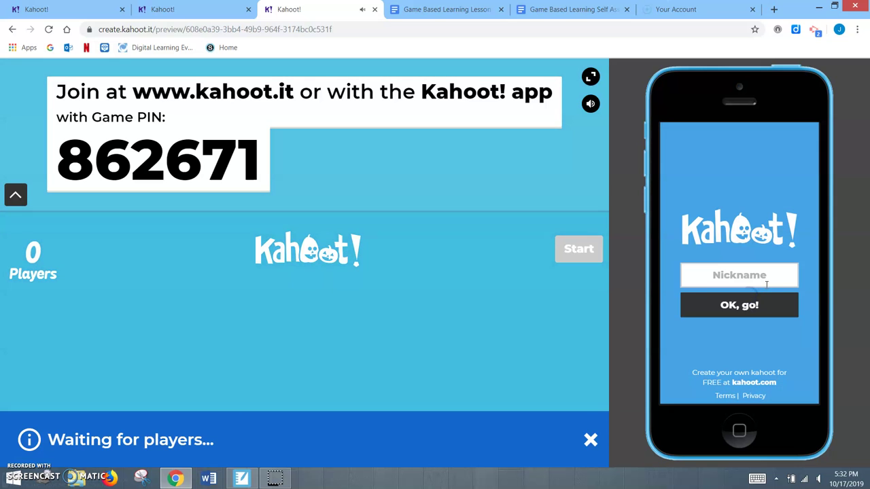
pyautogui.click(724, 275)
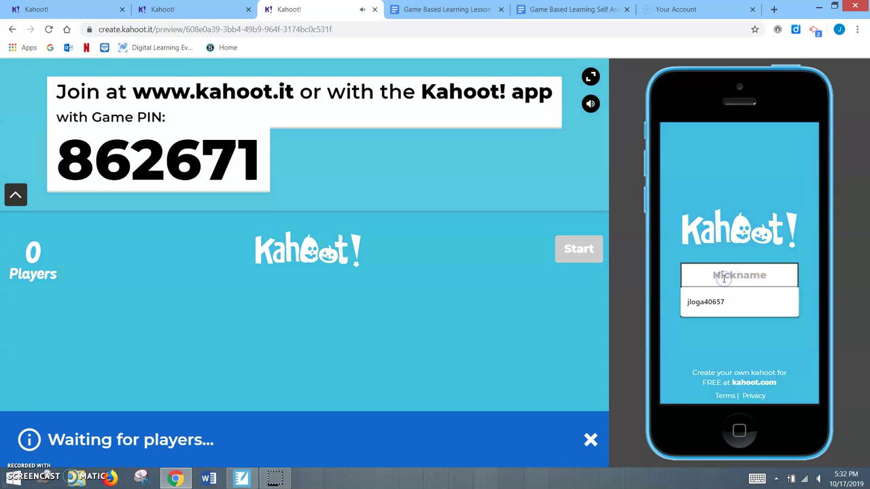
pyautogui.write('MrLogan')
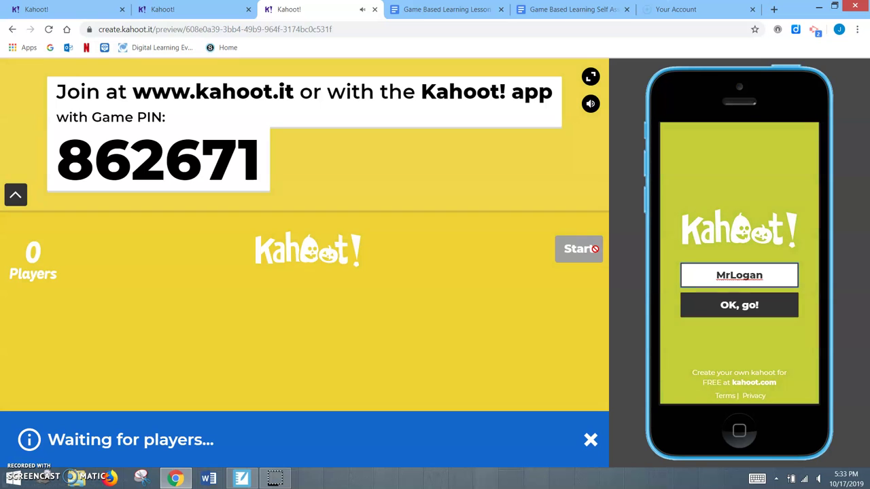
pyautogui.click(734, 306)
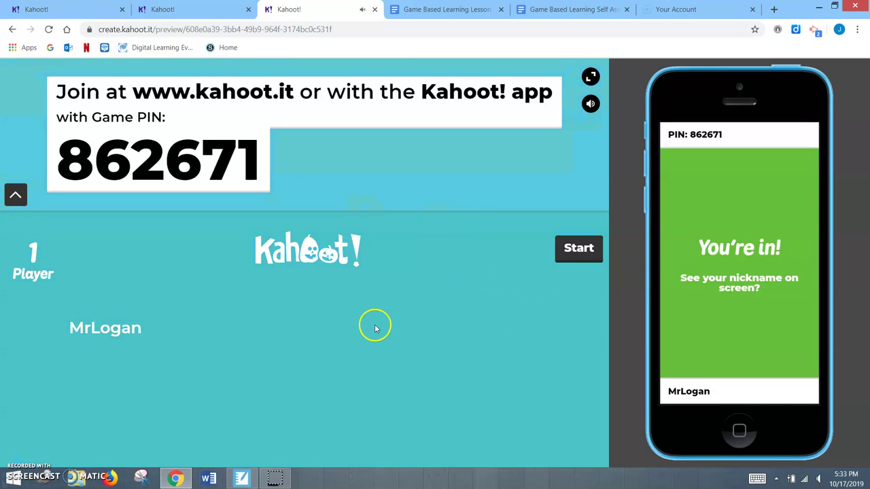
# Start the game, answer the first conflict question with Character vs Nature, and continue past the scoreboard to question 2
pyautogui.click(569, 249)
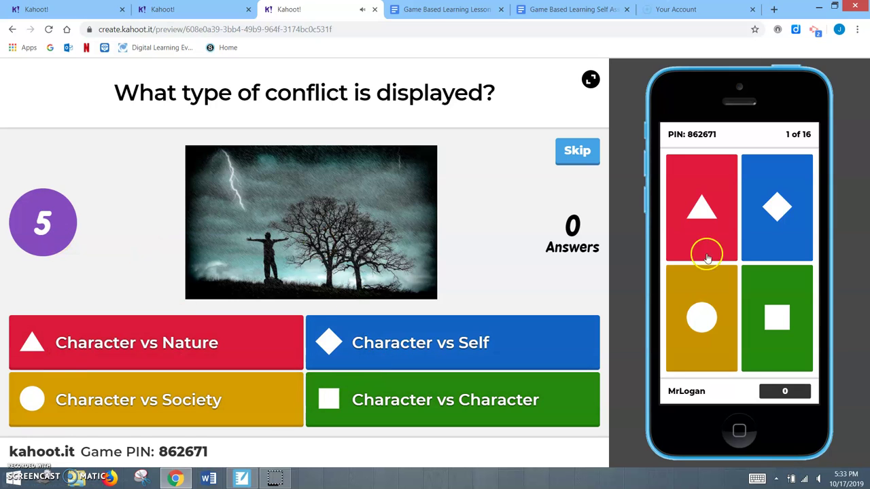
pyautogui.click(699, 218)
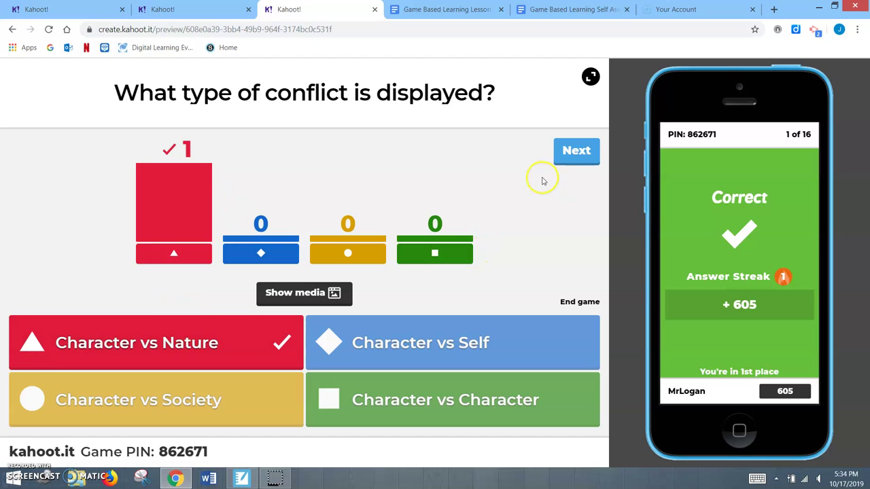
pyautogui.click(580, 153)
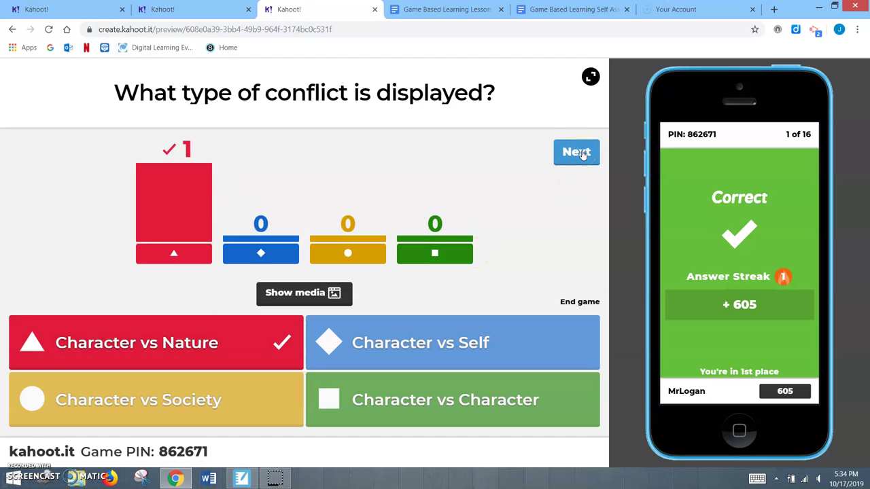
pyautogui.click(579, 153)
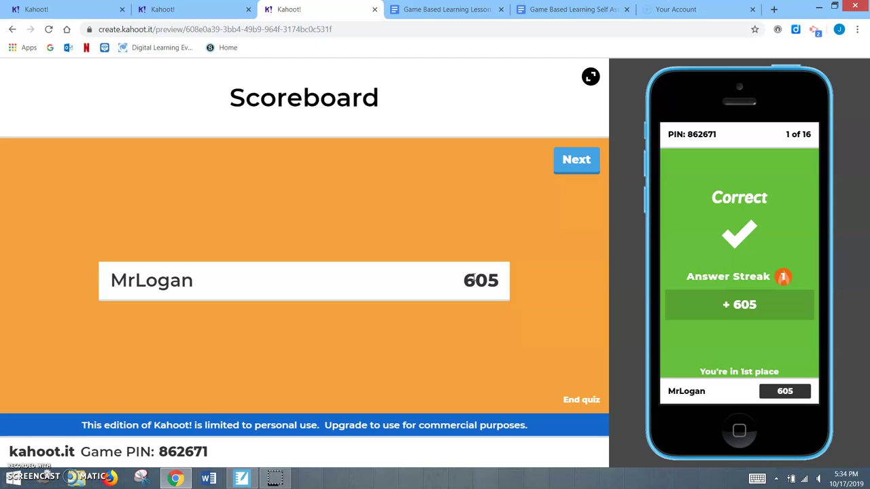
pyautogui.click(596, 158)
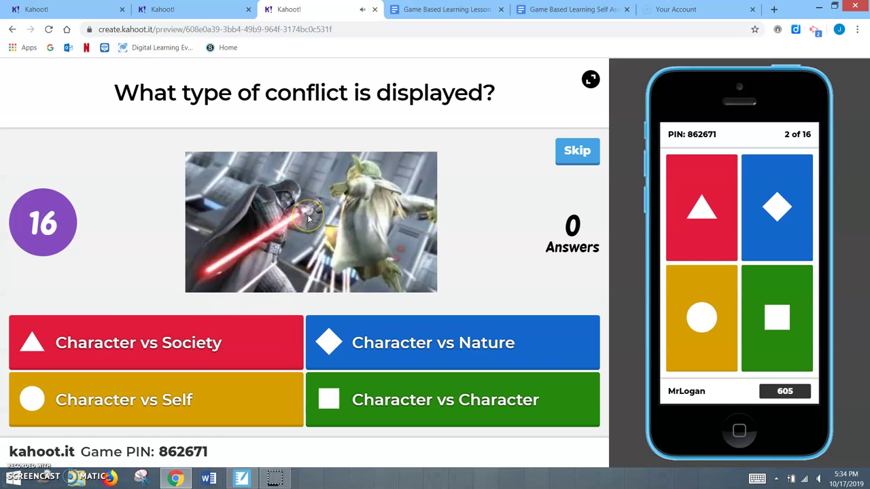
# Answer question 2, the lightsaber conflict picture, with Character vs Character on the simulated phone and continue to question 3
pyautogui.click(370, 344)
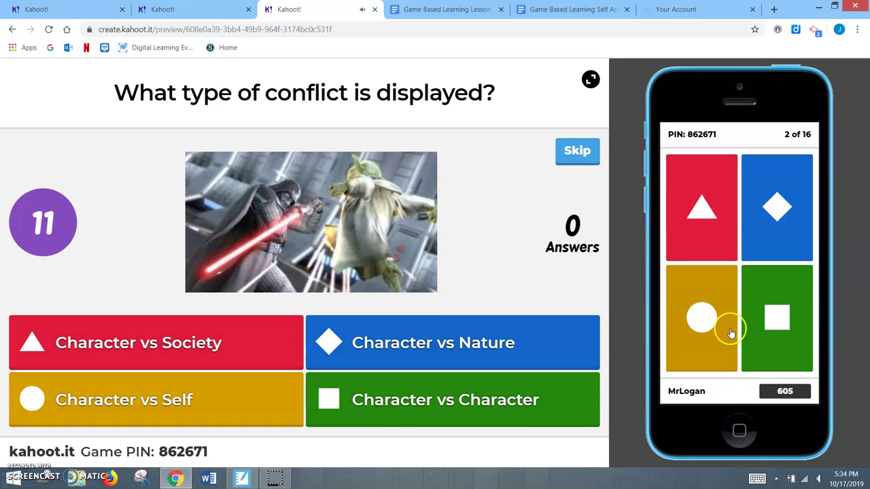
pyautogui.click(780, 320)
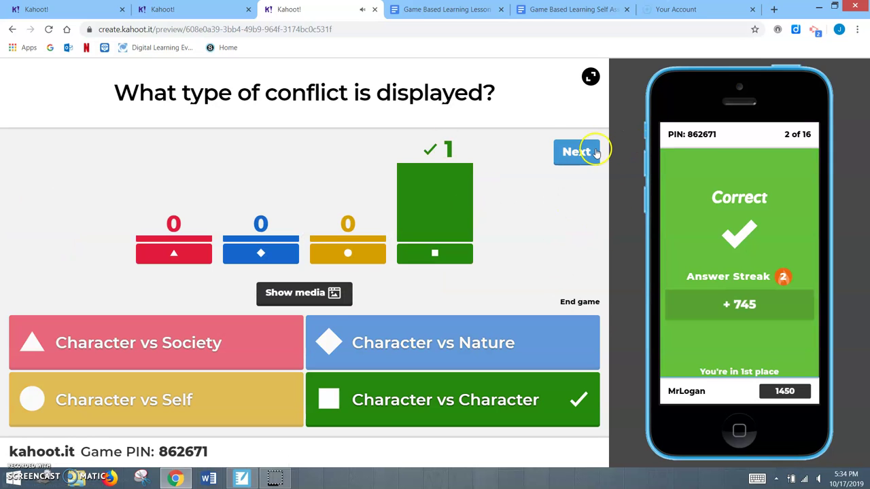
pyautogui.click(594, 154)
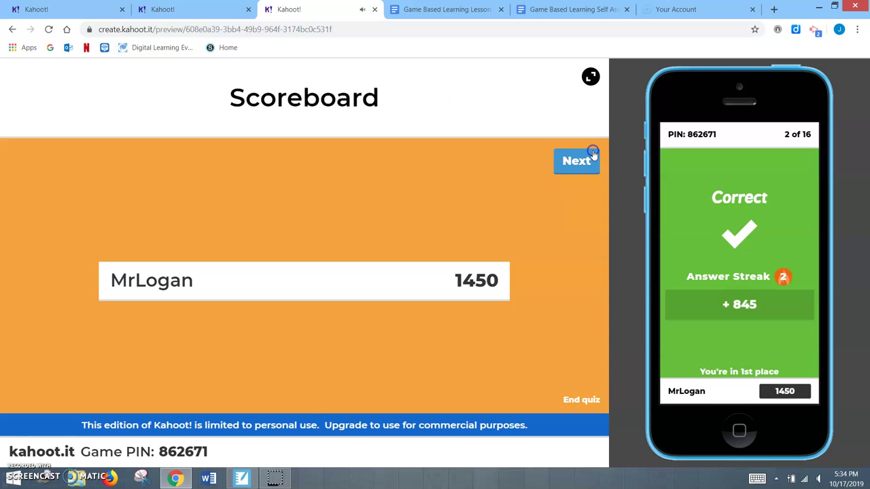
pyautogui.click(577, 162)
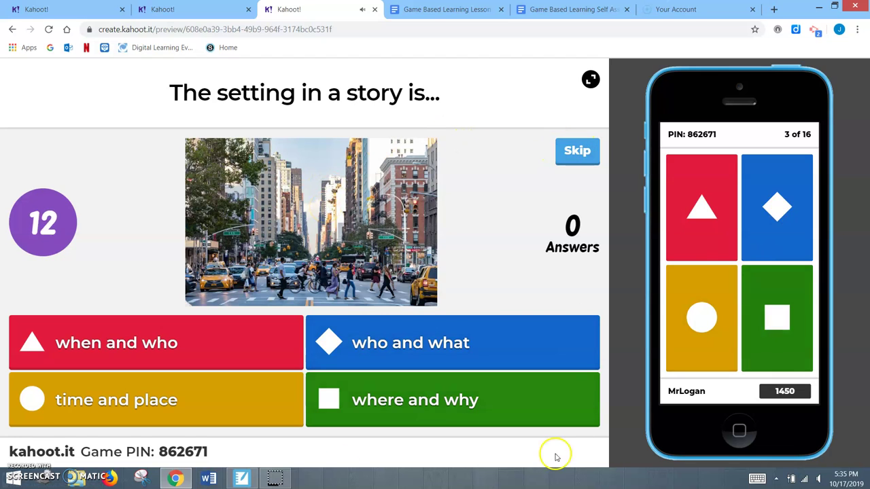
# Skip the story setting question and the 4 major types of conflict question without answering, and continue to question 5
pyautogui.click(577, 151)
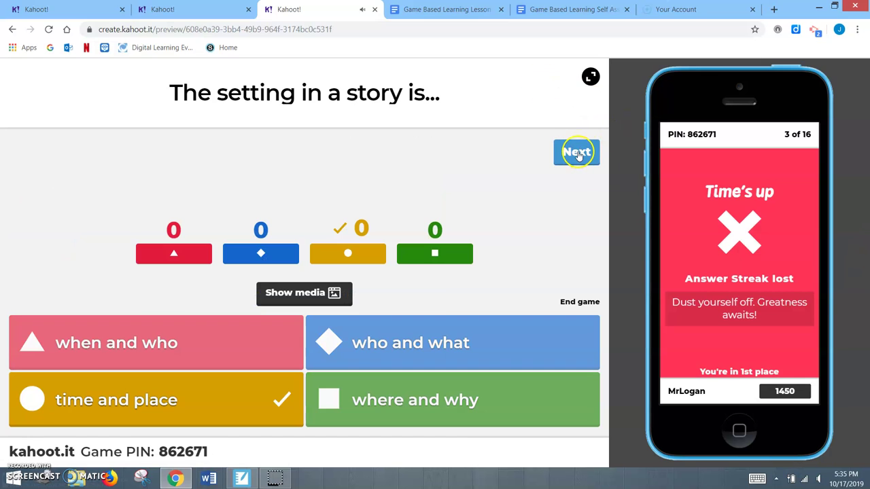
pyautogui.click(577, 153)
pyautogui.click(575, 162)
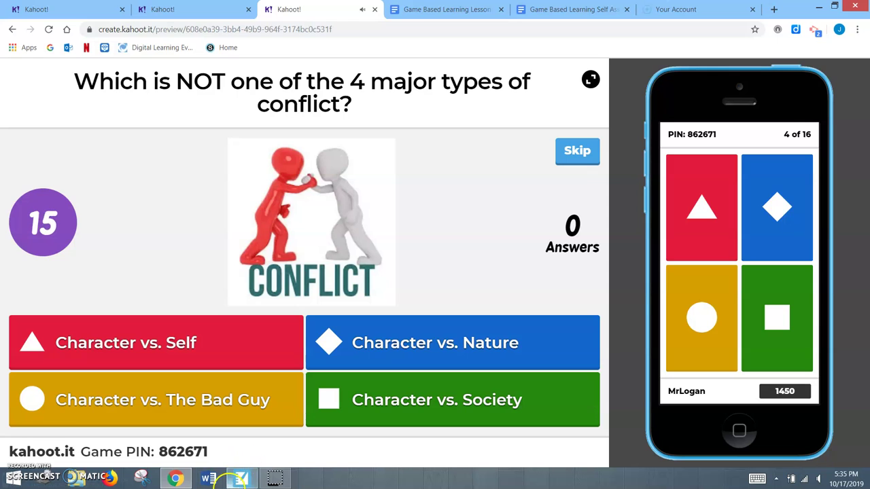
pyautogui.click(593, 152)
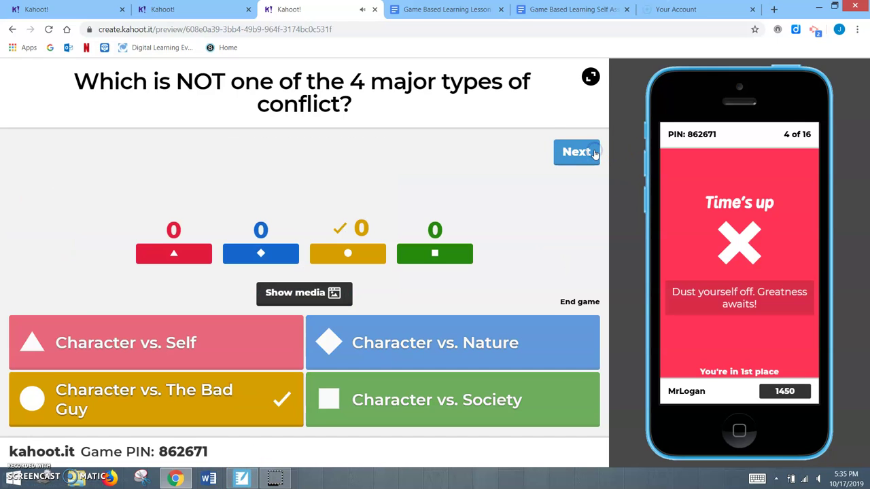
pyautogui.click(577, 153)
pyautogui.click(577, 152)
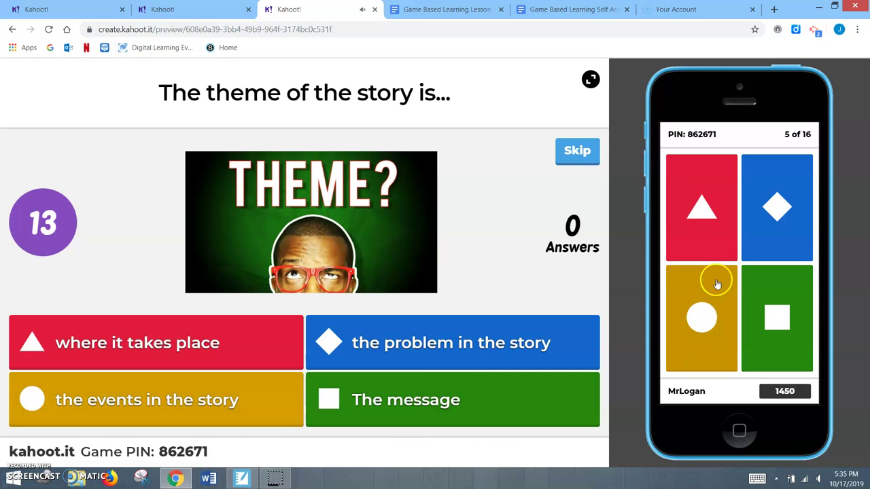
# Answer the story theme question with "The message" on the simulated phone and continue to question 6
pyautogui.click(777, 313)
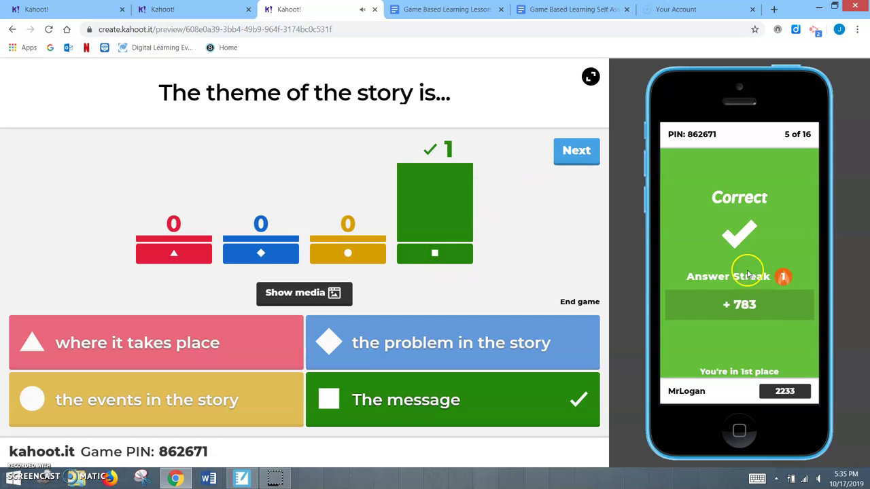
pyautogui.click(578, 152)
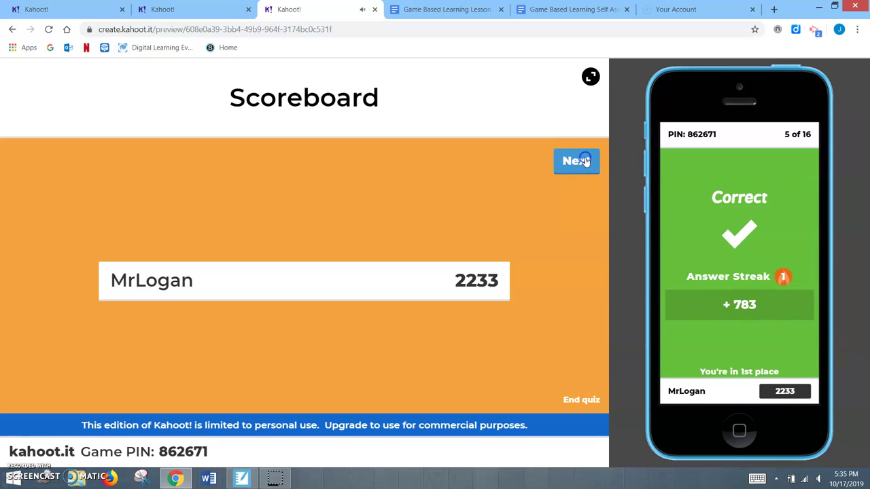
pyautogui.click(589, 152)
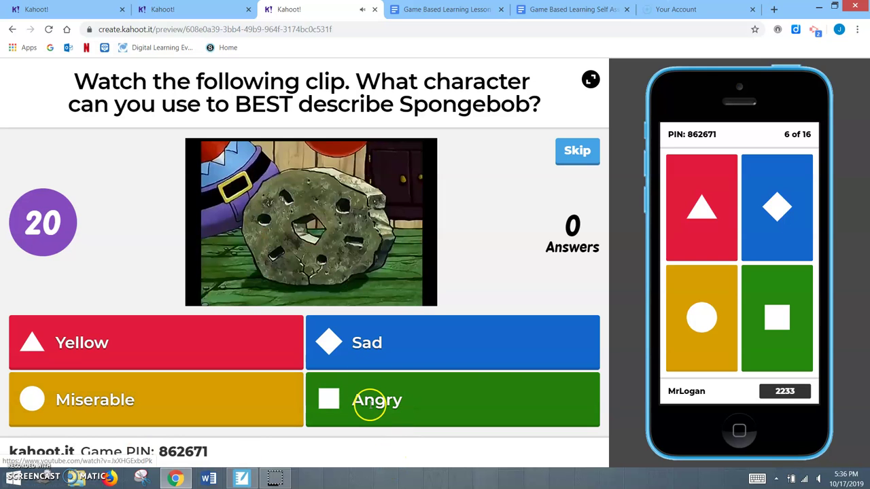
# Answer the Spongebob clip question with Angry on the simulated phone and continue to question 7
pyautogui.click(809, 335)
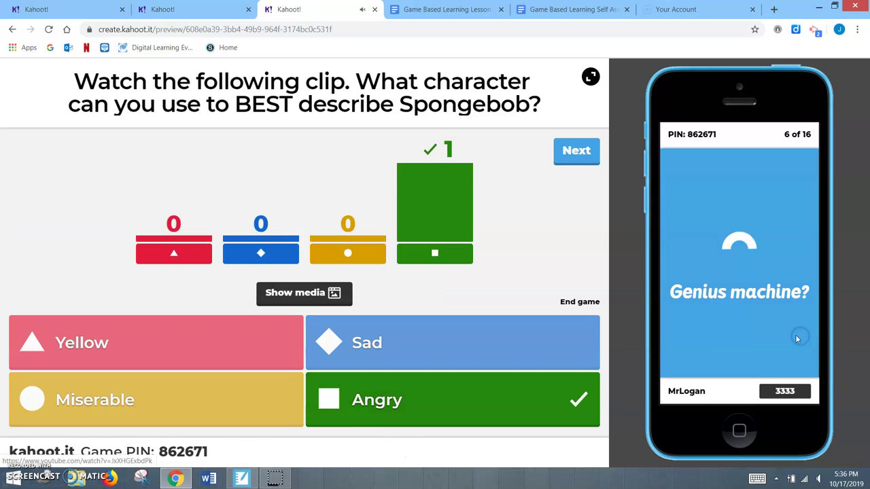
pyautogui.click(577, 158)
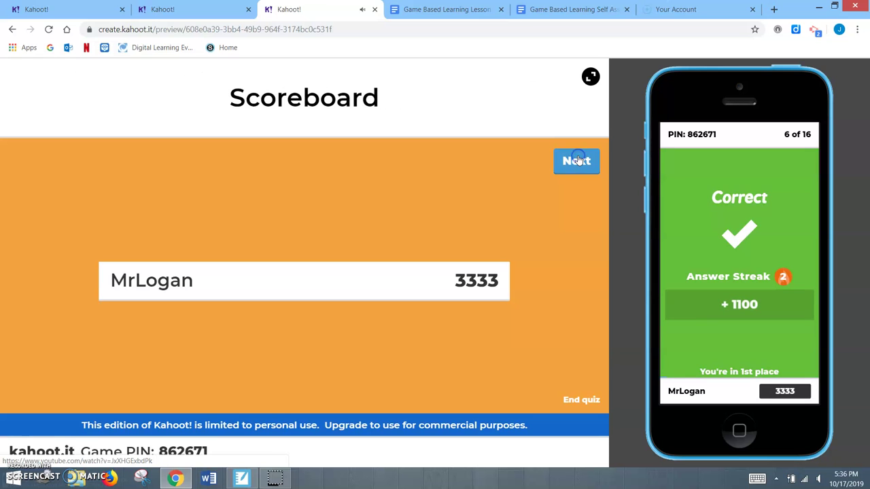
pyautogui.click(577, 160)
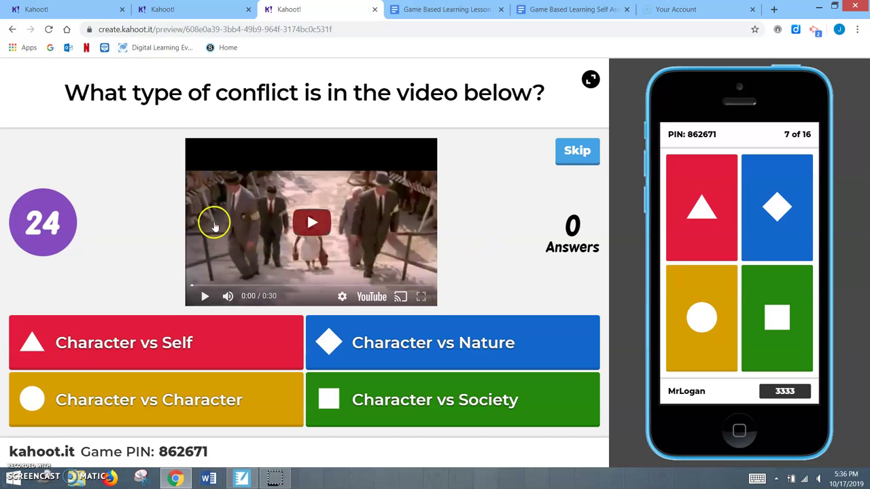
# Play the video in the conflict question, answer it with Character vs Character, and continue to question 8
pyautogui.click(312, 226)
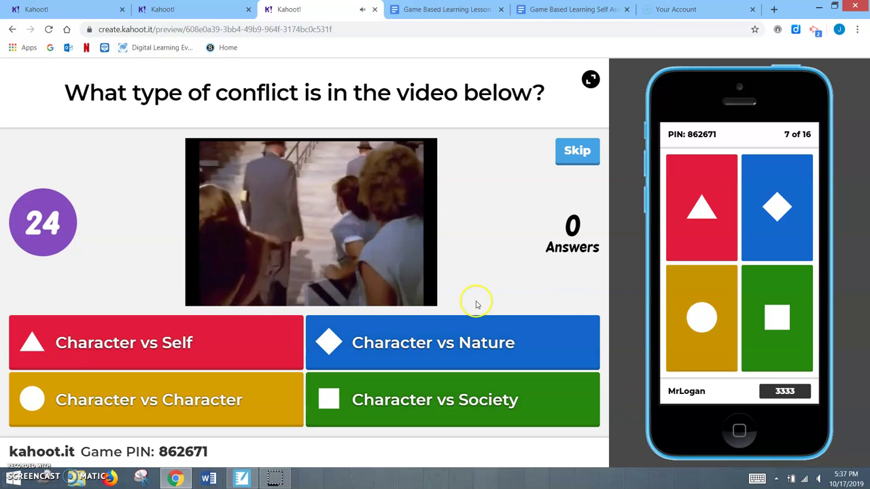
pyautogui.click(714, 323)
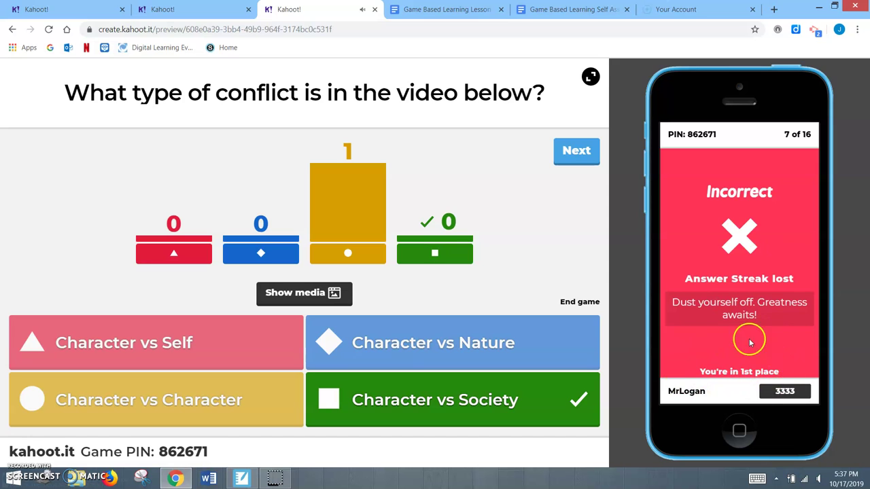
pyautogui.click(574, 154)
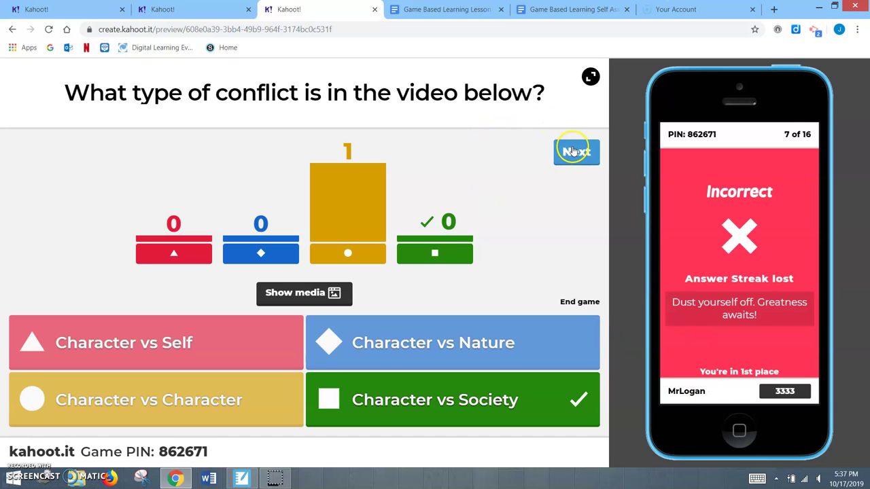
pyautogui.click(575, 153)
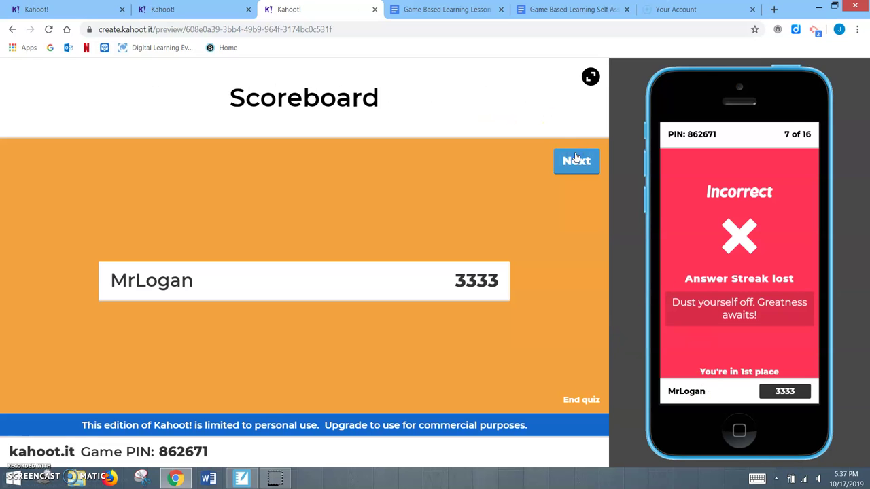
pyautogui.click(576, 161)
pyautogui.click(576, 164)
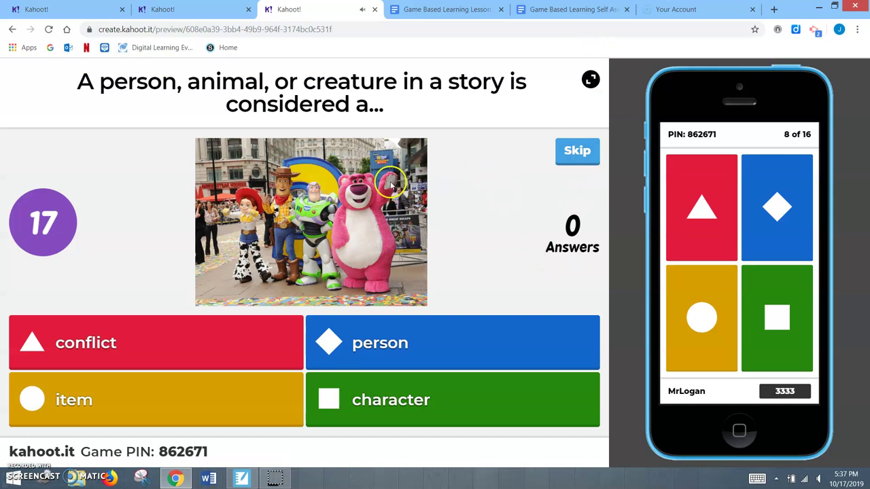
# Skip the "person, animal, or creature" question and the Jonathan character trait question, and continue to question 10
pyautogui.click(567, 151)
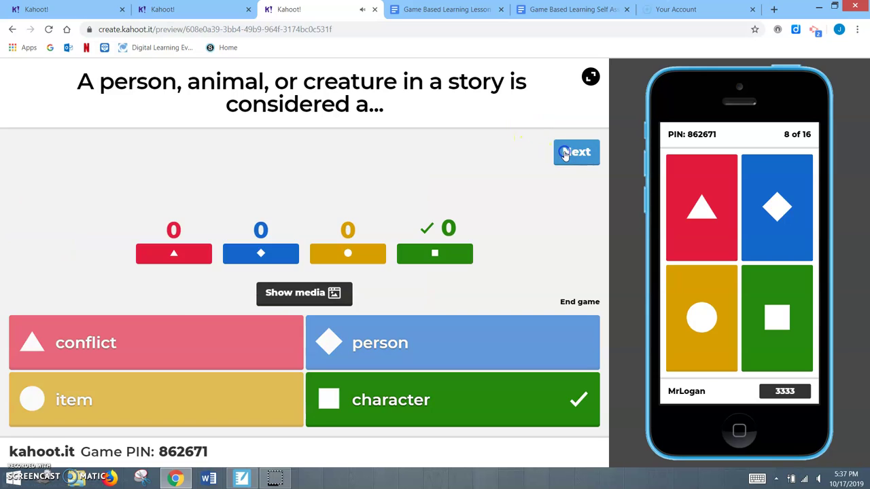
pyautogui.click(571, 151)
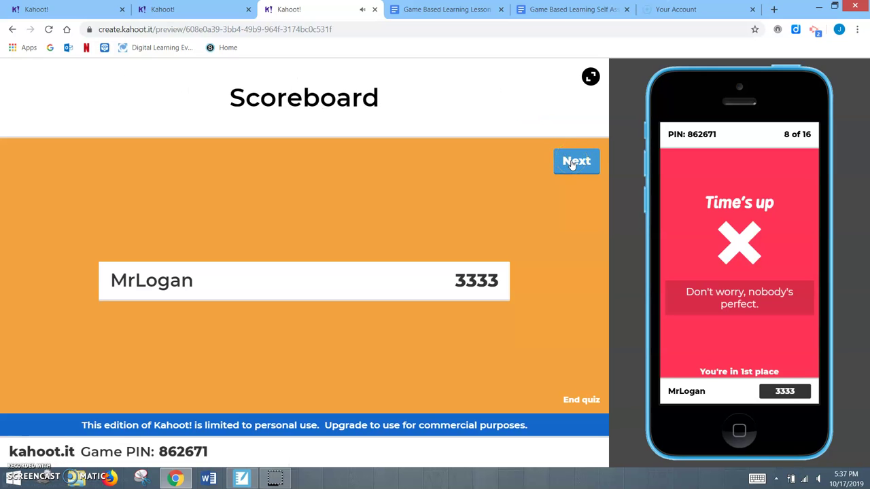
pyautogui.click(571, 161)
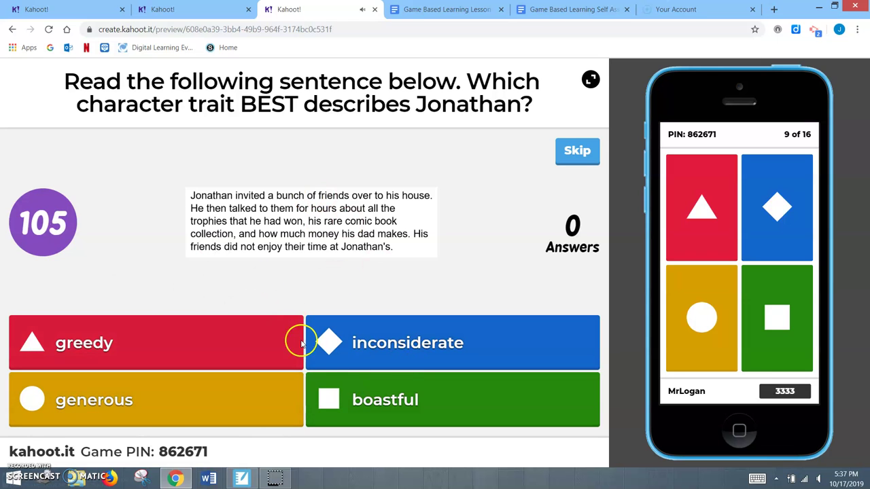
pyautogui.click(588, 165)
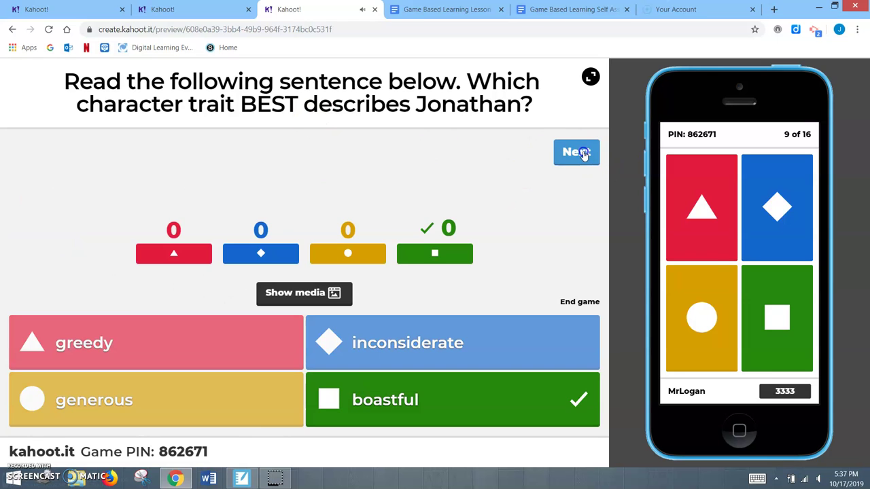
pyautogui.click(584, 151)
pyautogui.click(583, 153)
pyautogui.click(584, 152)
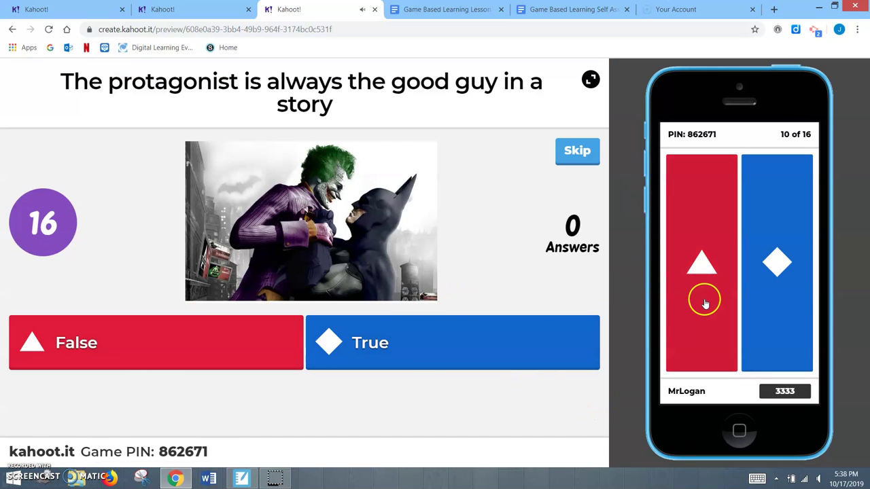
# Answer False to the statement that the protagonist is always the good guy, and continue to question 11
pyautogui.click(687, 270)
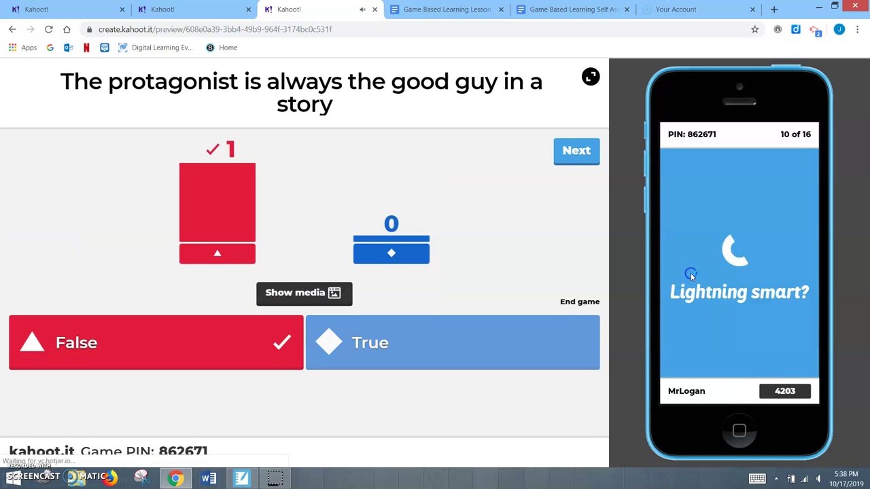
pyautogui.click(567, 161)
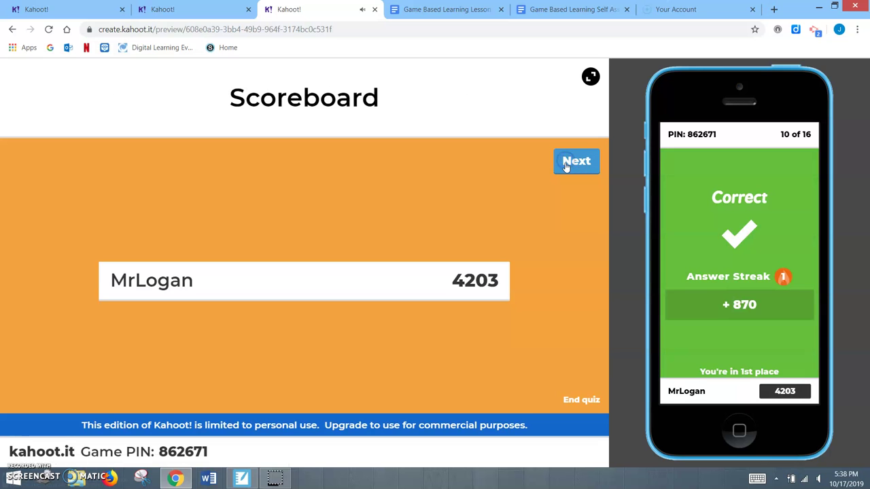
pyautogui.click(565, 163)
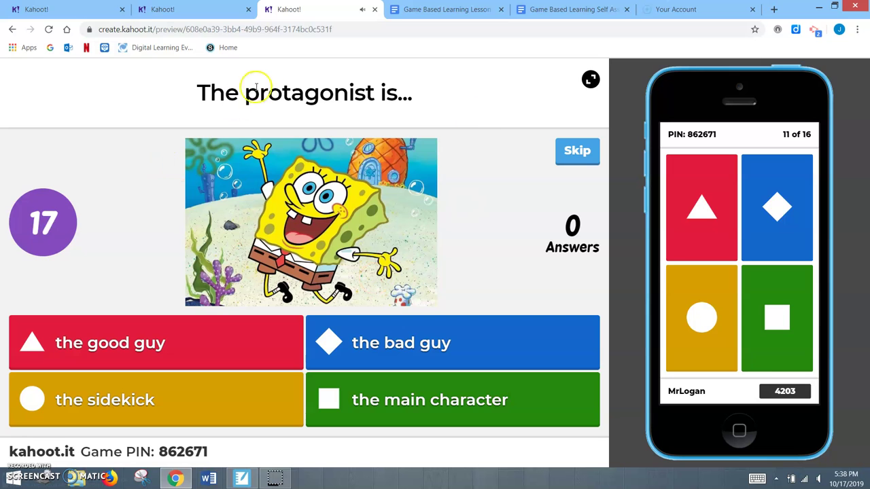
# Skip the protagonist definition question and the turning point question, continuing to the scoreboard for question 12
pyautogui.click(580, 150)
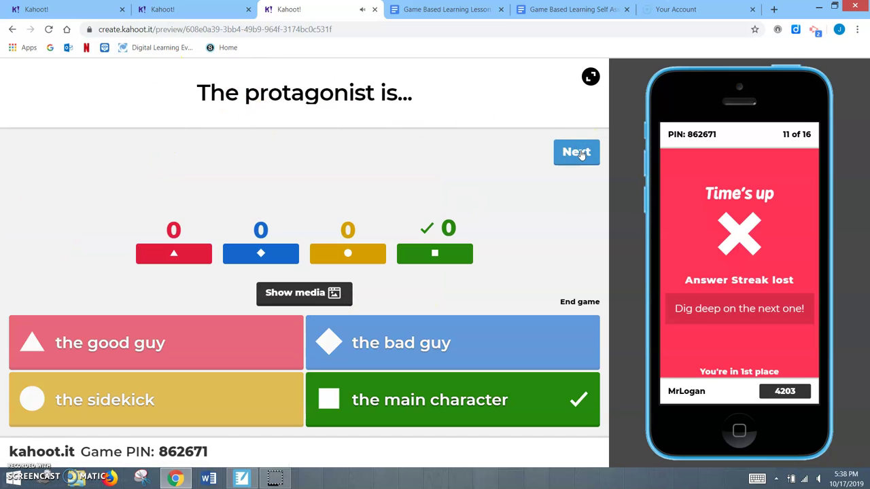
pyautogui.click(580, 155)
pyautogui.click(579, 158)
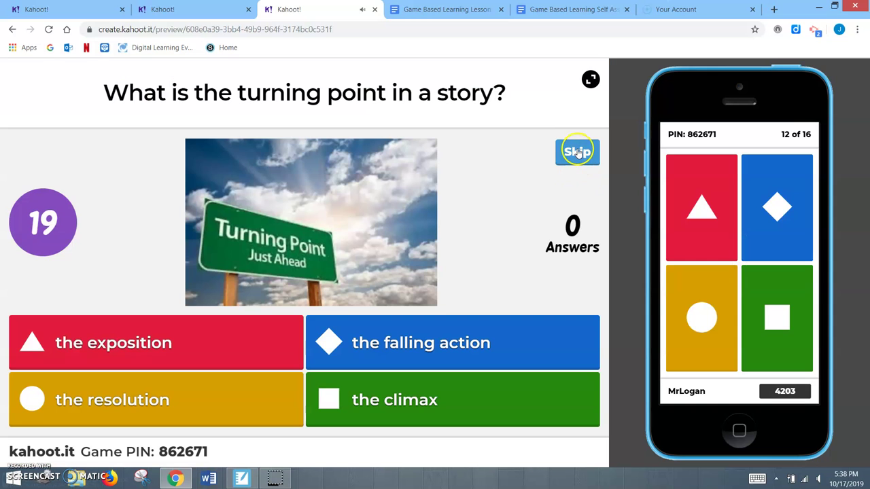
pyautogui.click(577, 152)
pyautogui.click(577, 153)
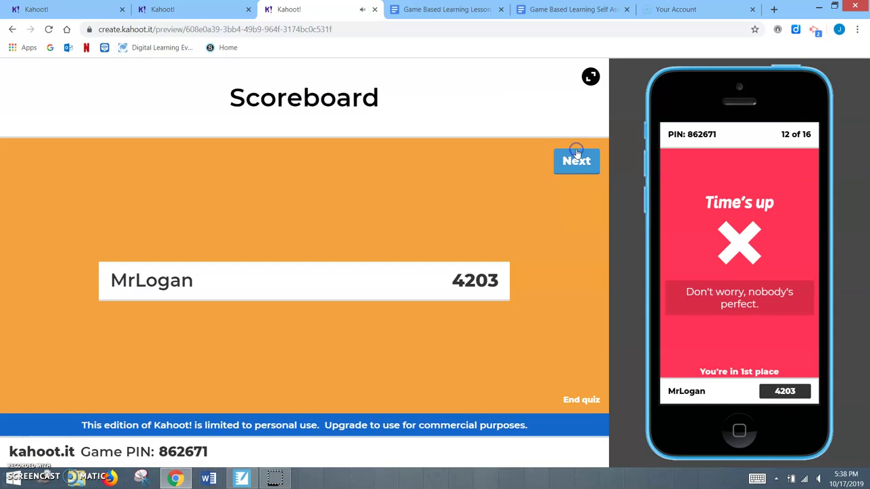
# Continue to question 13, skip the antagonist definition question, and continue to question 14
pyautogui.click(569, 169)
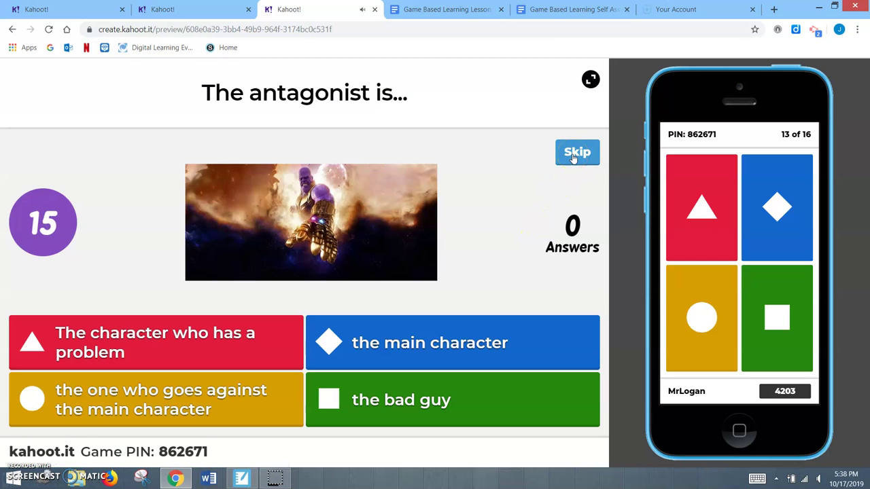
pyautogui.click(566, 155)
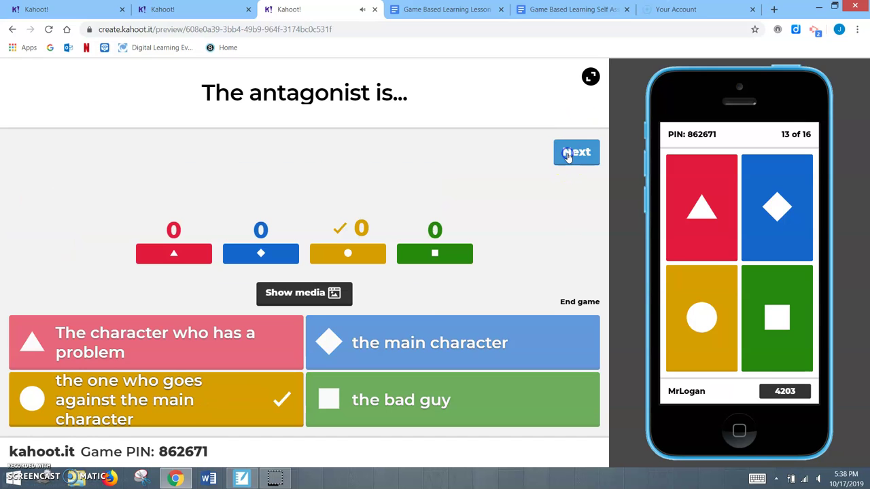
pyautogui.click(573, 158)
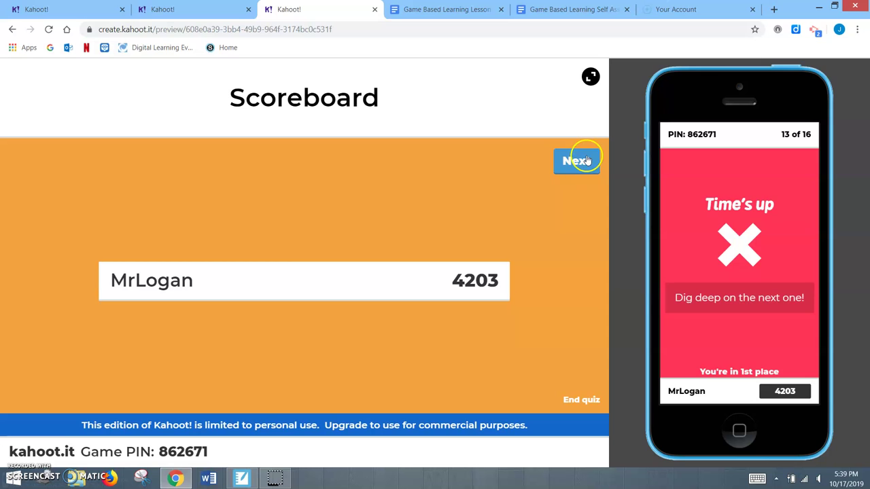
pyautogui.click(589, 168)
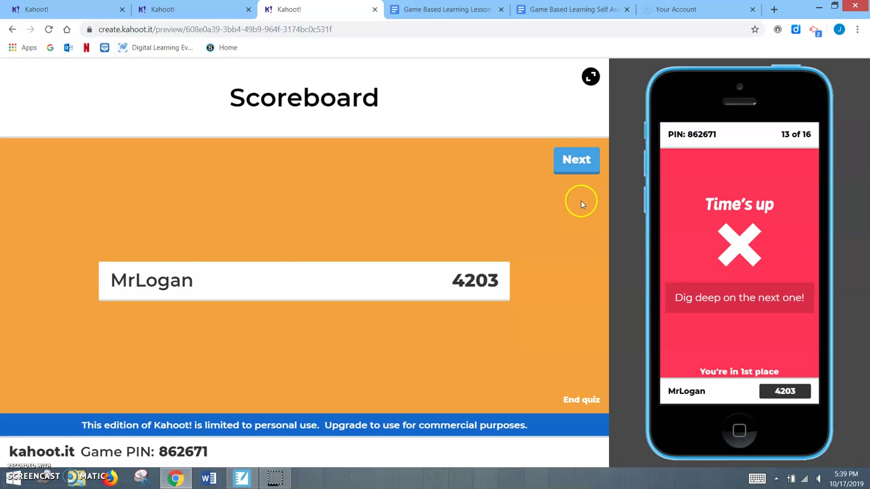
pyautogui.click(584, 168)
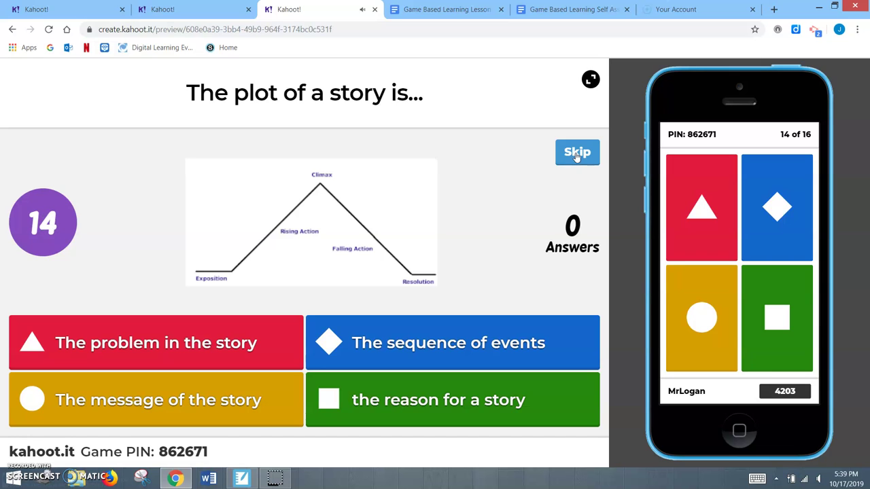
# Skip the question on what the plot of a story is and continue to question 15
pyautogui.click(576, 153)
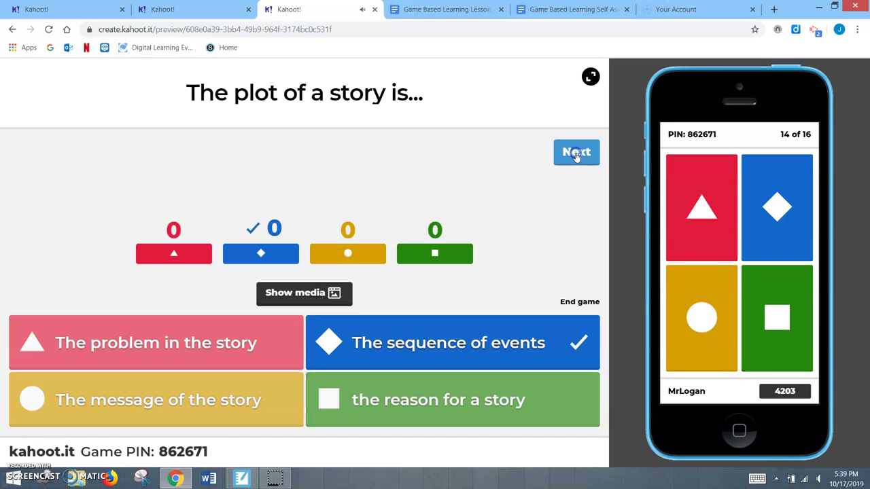
pyautogui.click(578, 154)
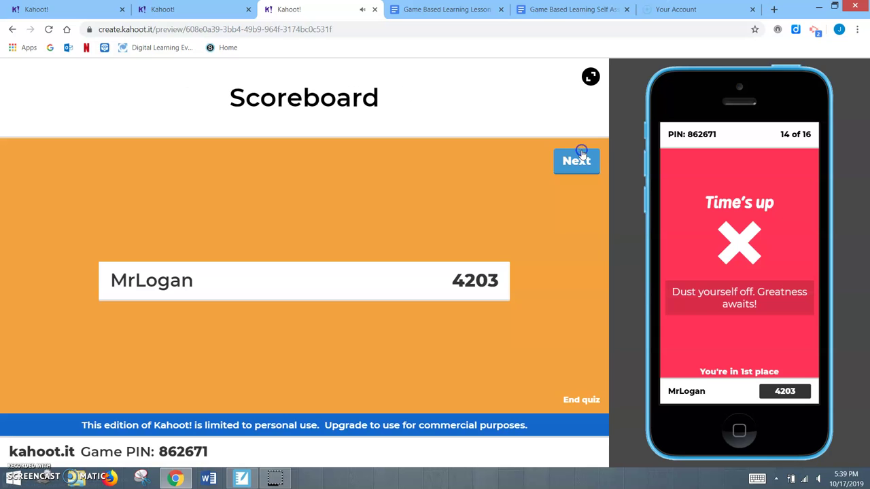
pyautogui.click(578, 160)
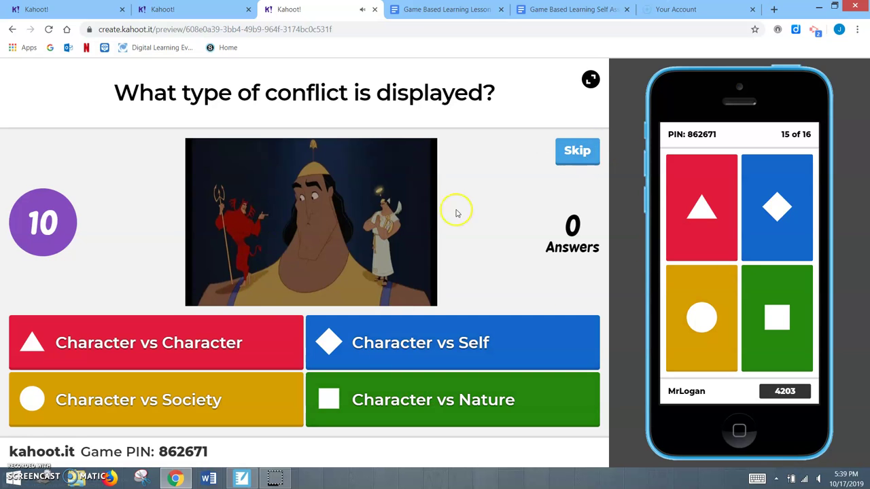
# Answer the displayed conflict question with Character vs Self on the player phone and continue to question 16
pyautogui.click(792, 216)
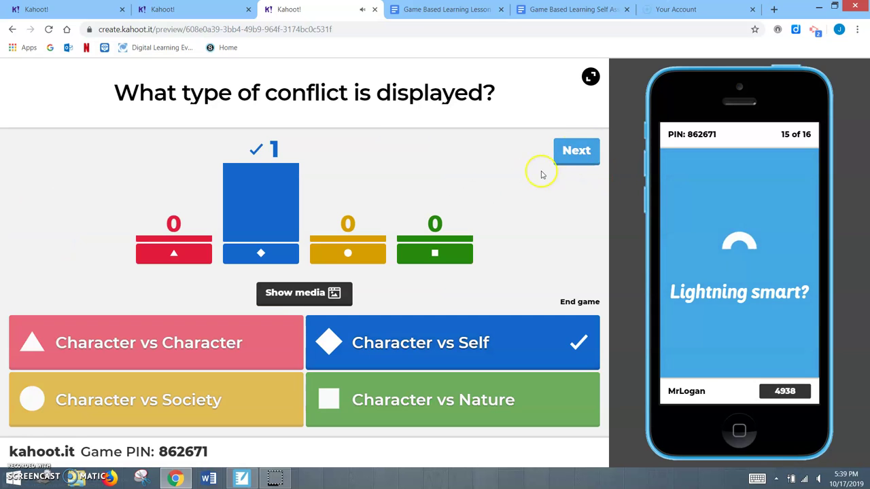
pyautogui.click(589, 150)
pyautogui.click(586, 166)
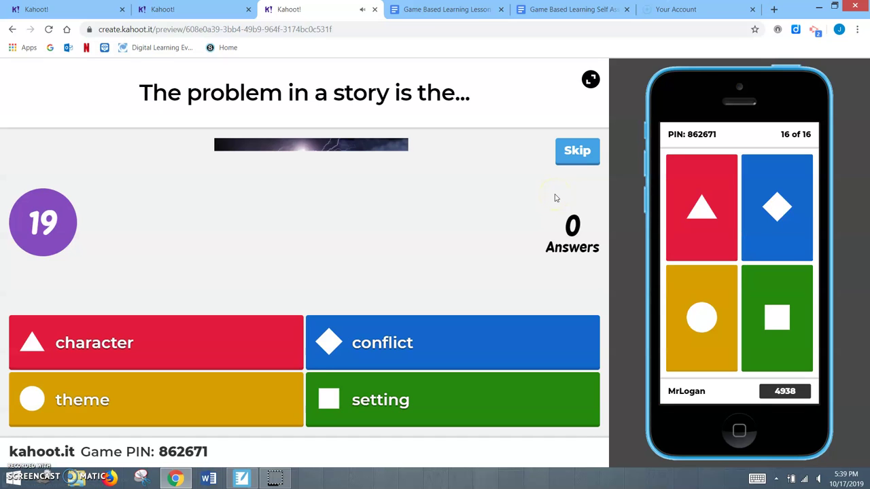
# Skip the final question about the problem in a story and continue to the podium
pyautogui.click(579, 155)
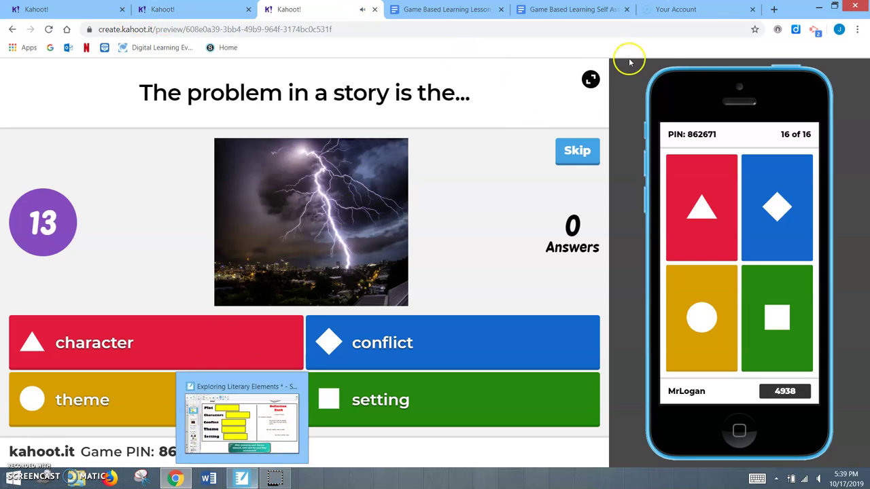
pyautogui.click(579, 154)
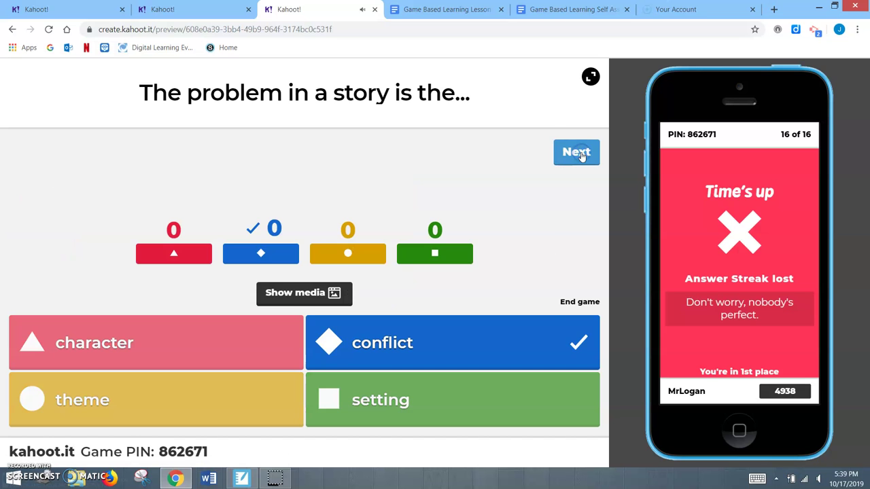
pyautogui.click(579, 154)
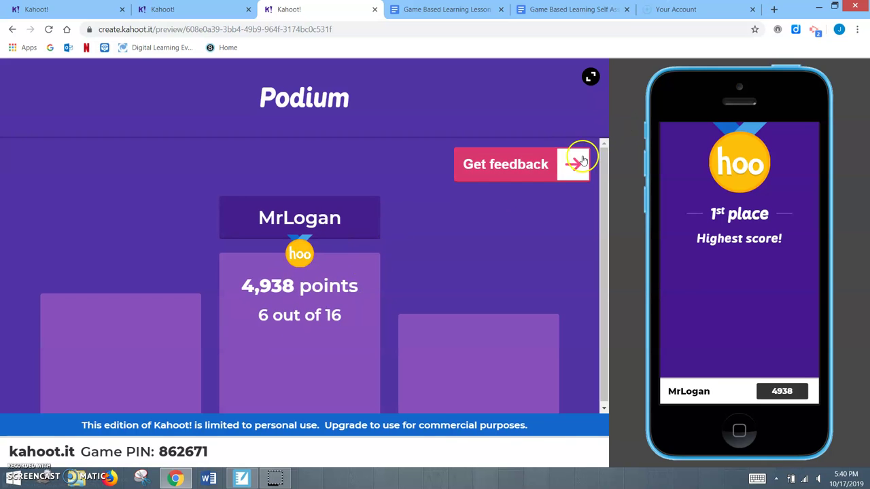
# Continue from the podium to the game-over screen and display the feedback summary, switching to the scoreboard and back once
pyautogui.click(568, 174)
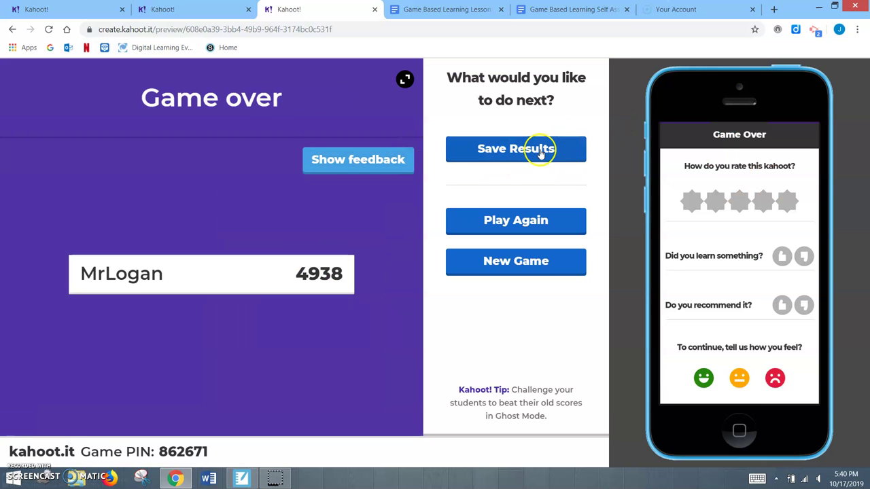
pyautogui.click(354, 166)
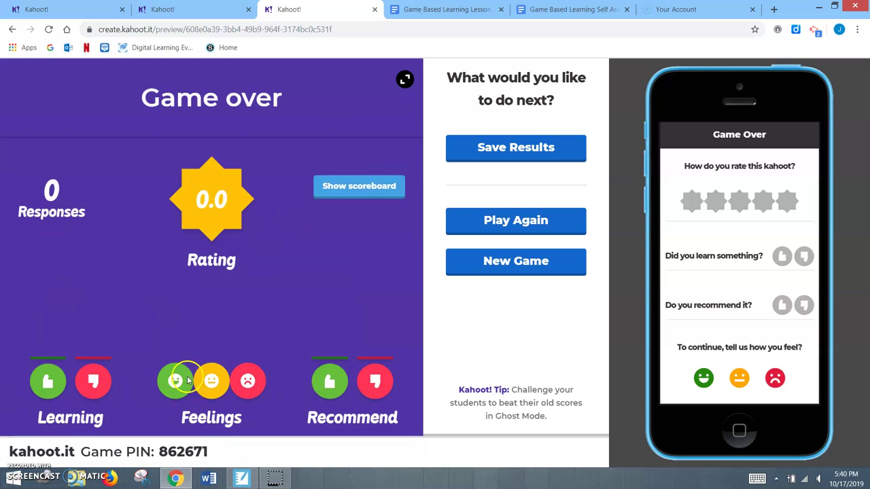
pyautogui.click(361, 187)
pyautogui.click(372, 167)
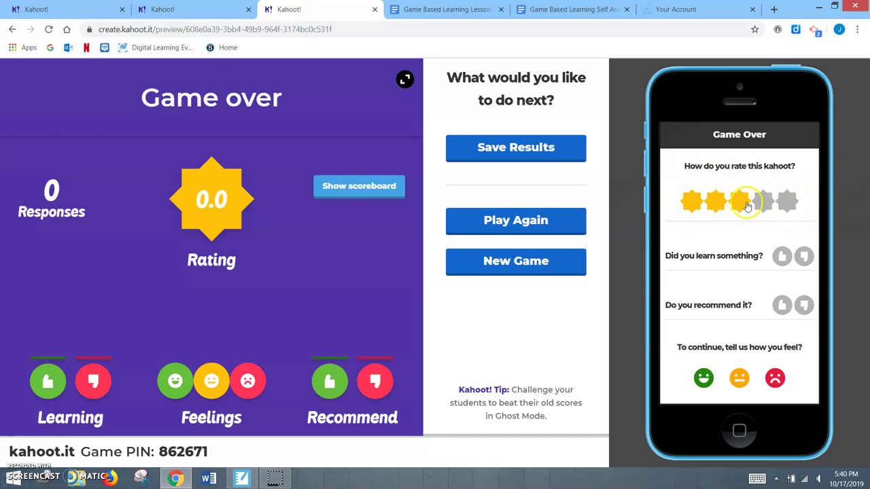
# Submit player feedback on the phone with thumbs-up for learning something and for recommending the kahoot, and the happy face as the feeling
pyautogui.click(787, 201)
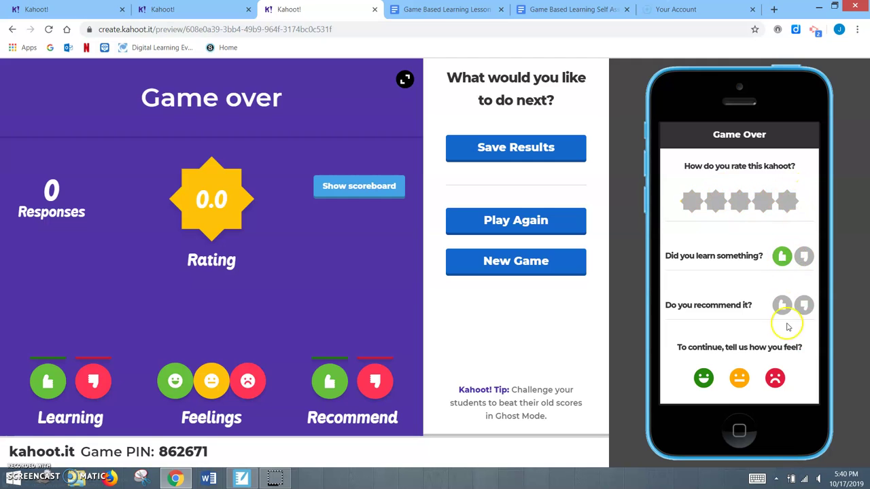
pyautogui.click(759, 380)
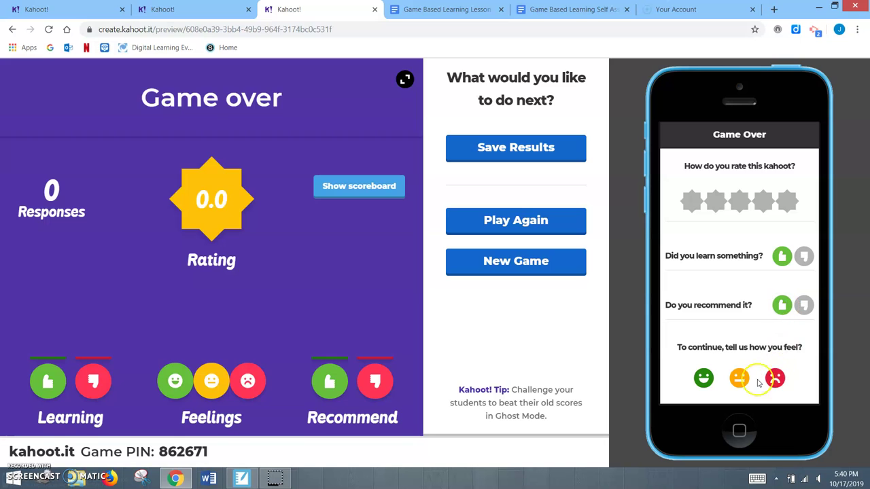
pyautogui.click(704, 378)
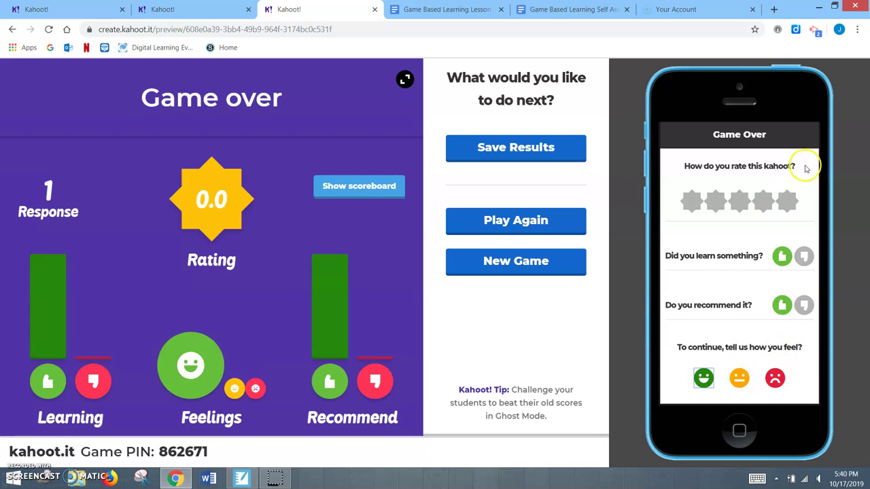